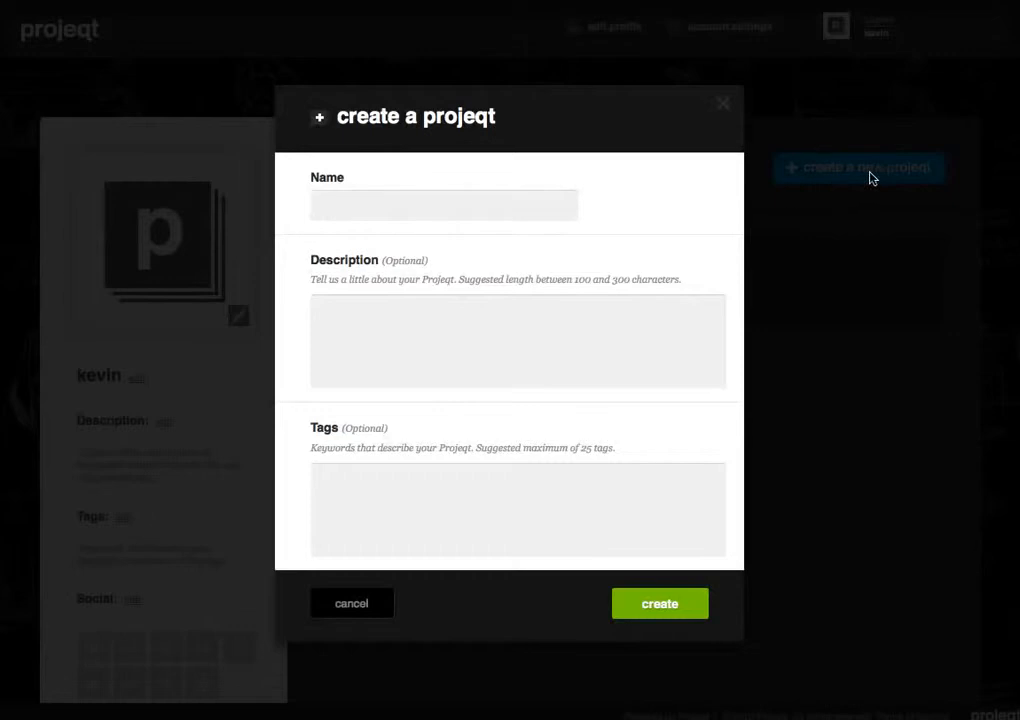
Name the new projeqt Book Cover Assignment.
left_click(508, 205)
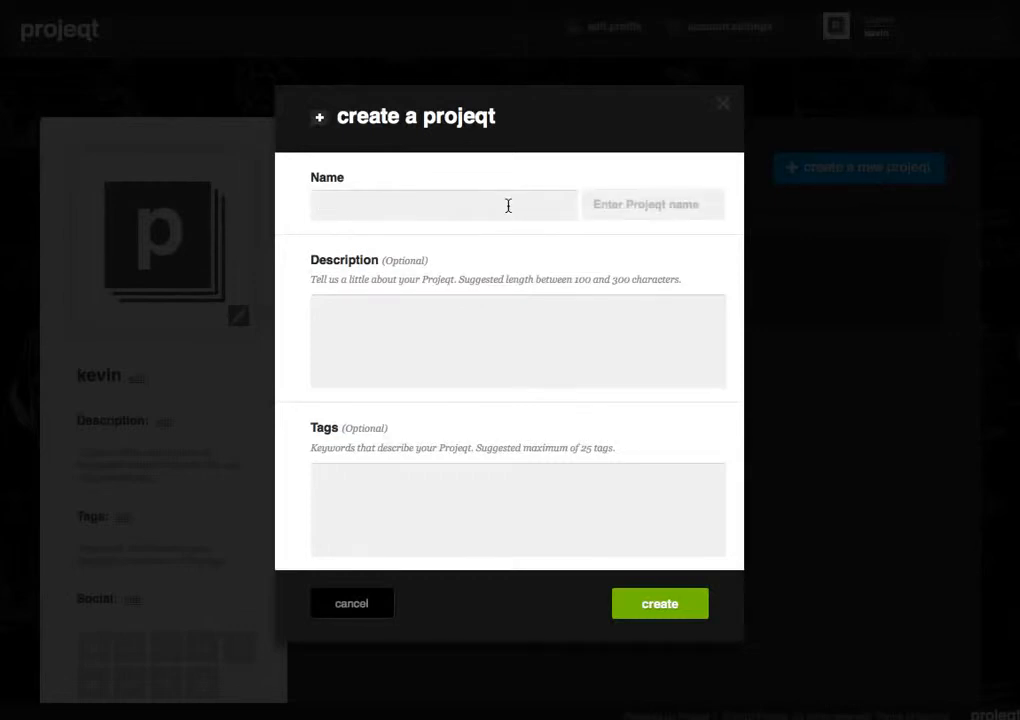
type("Boo")
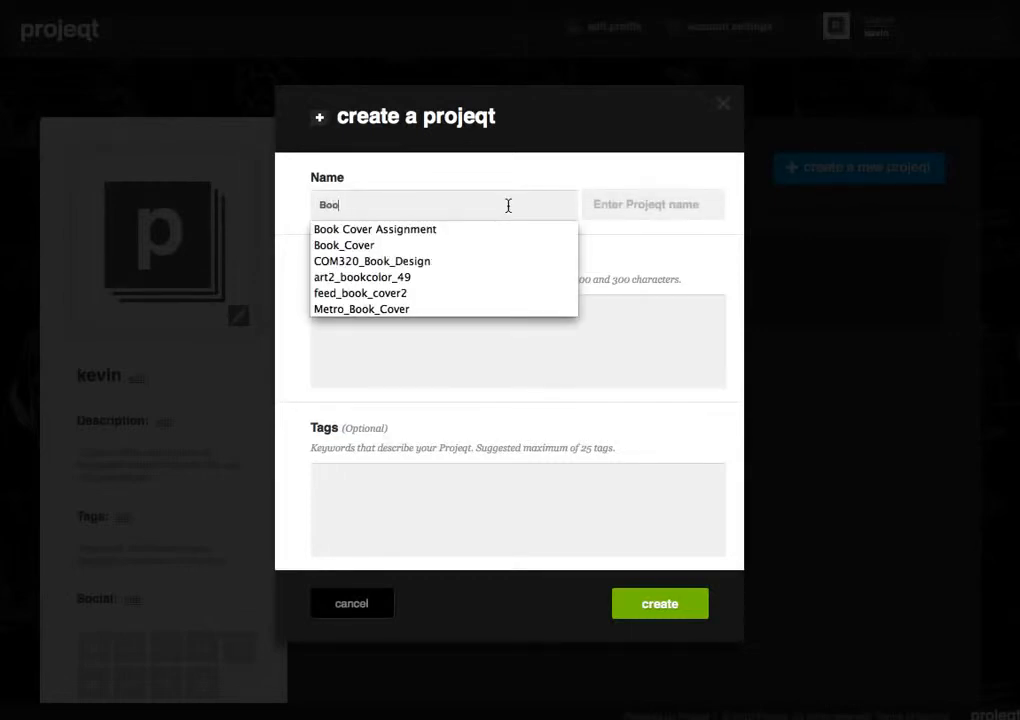
type("k")
key("Down")
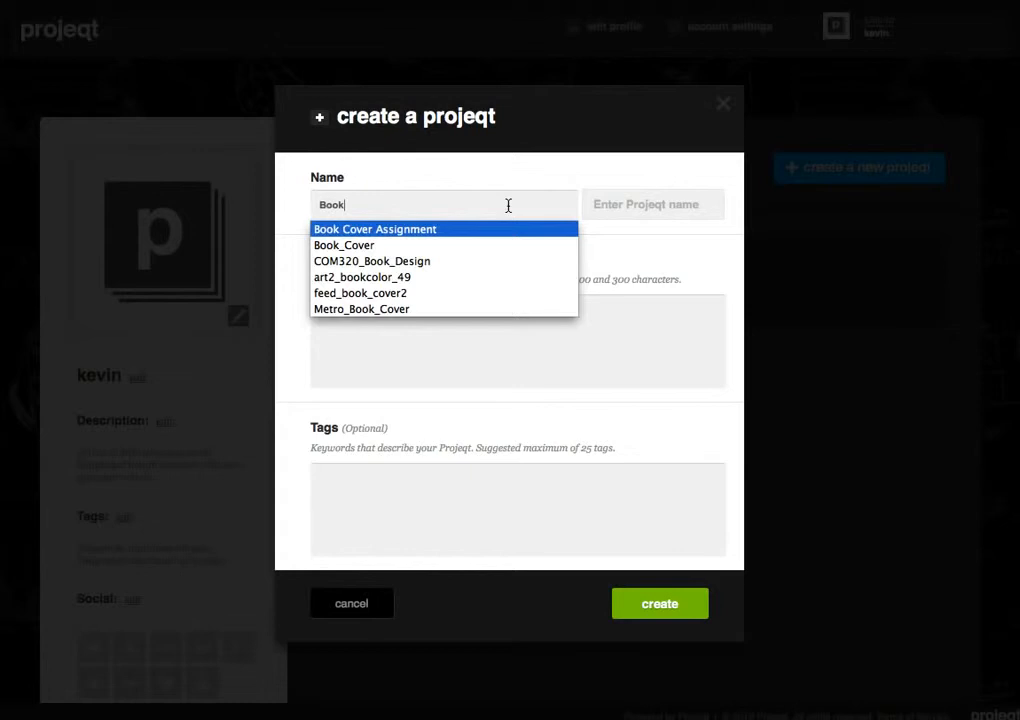
left_click(501, 230)
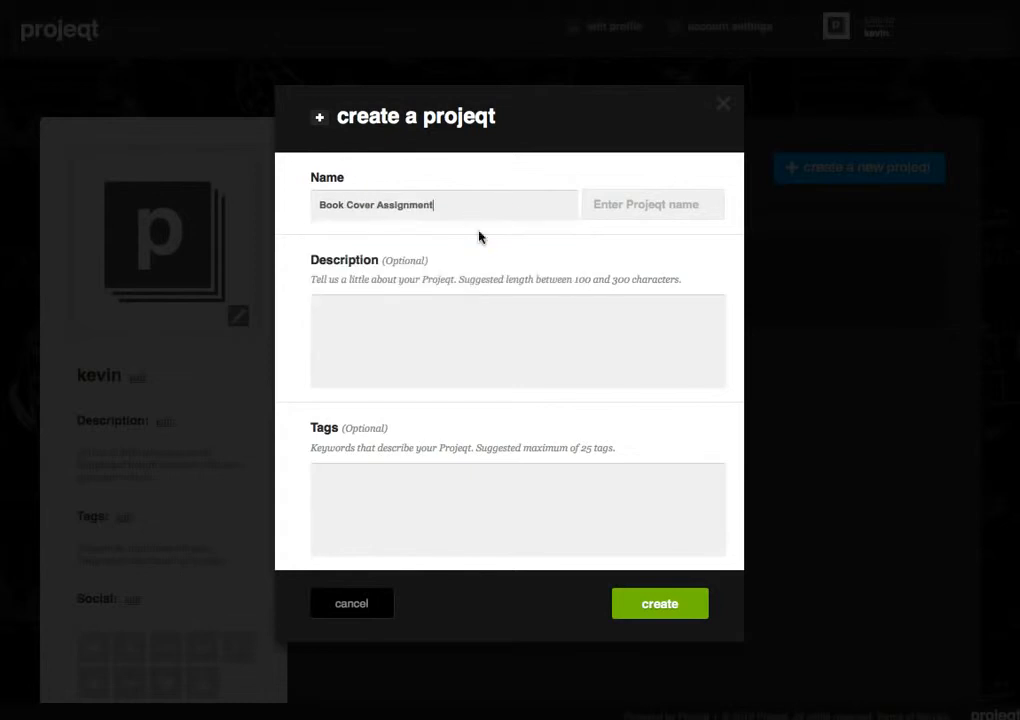
Reuse Book Cover Assignment as the description and tags, add further tag text, and create the projeqt.
left_click_drag(444, 216, 291, 212)
key("ctrl+c")
left_click(397, 326)
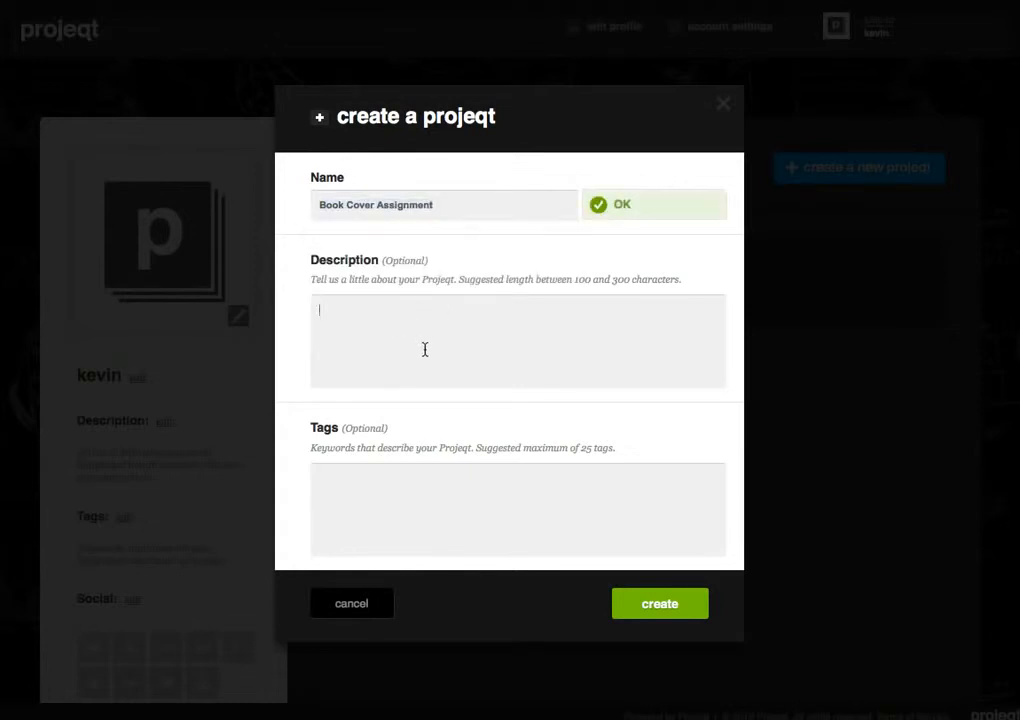
key("ctrl+v")
left_click(426, 499)
key("ctrl+v")
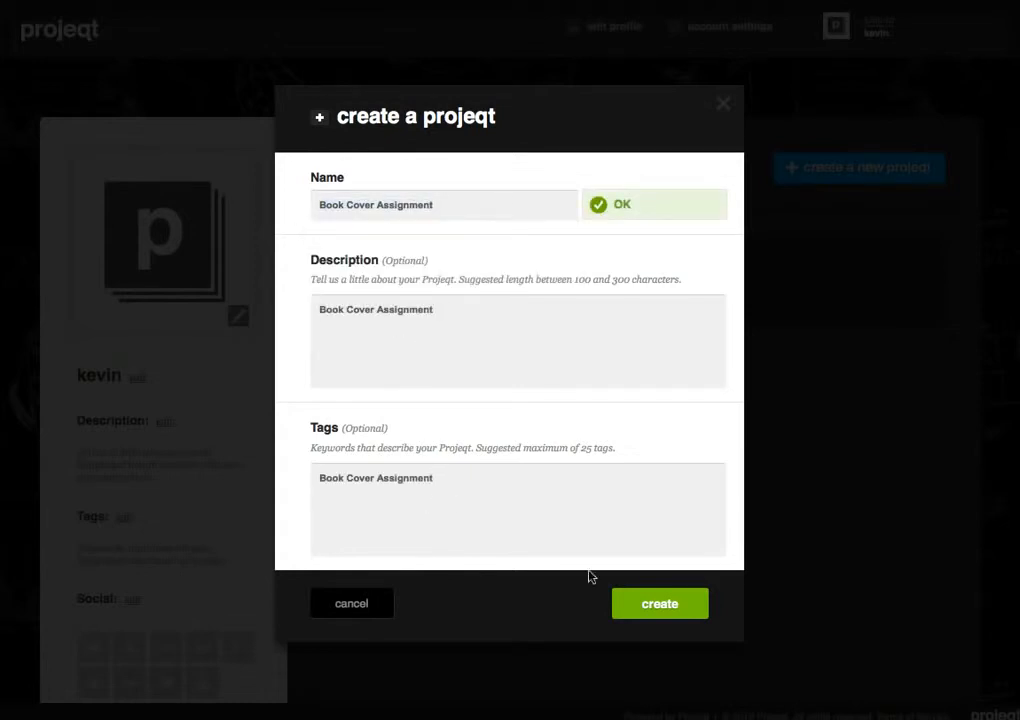
type("Sun")
type("yiot")
left_click(651, 612)
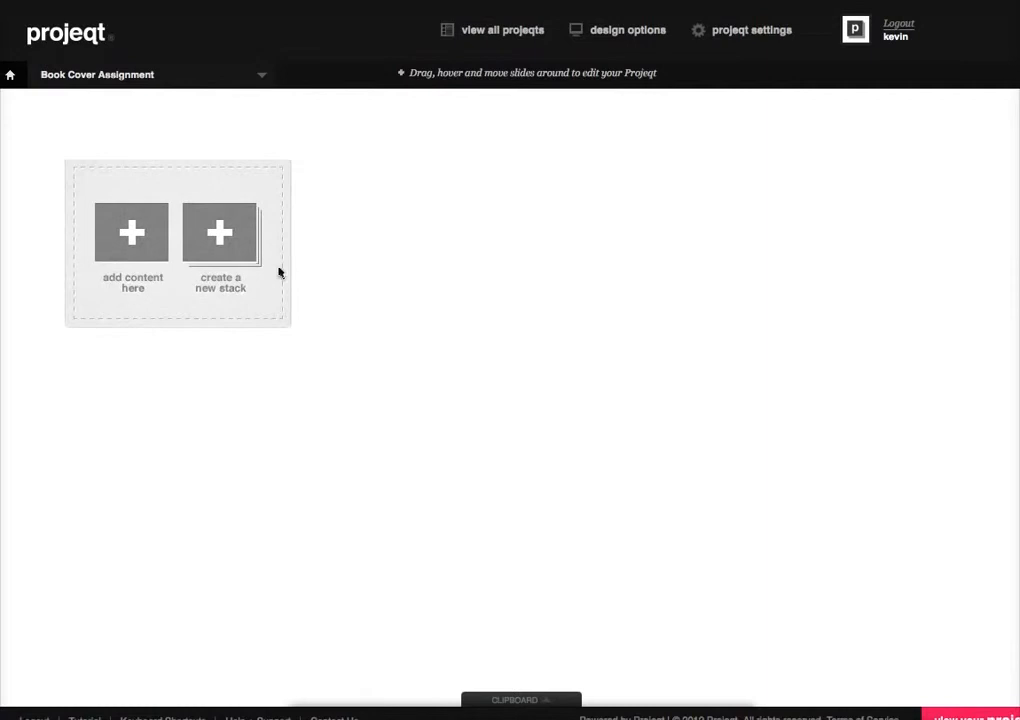
Start an image slide and choose the Bret Easton Ellis cover from the chip Kidd Covers folder as its image.
left_click(132, 257)
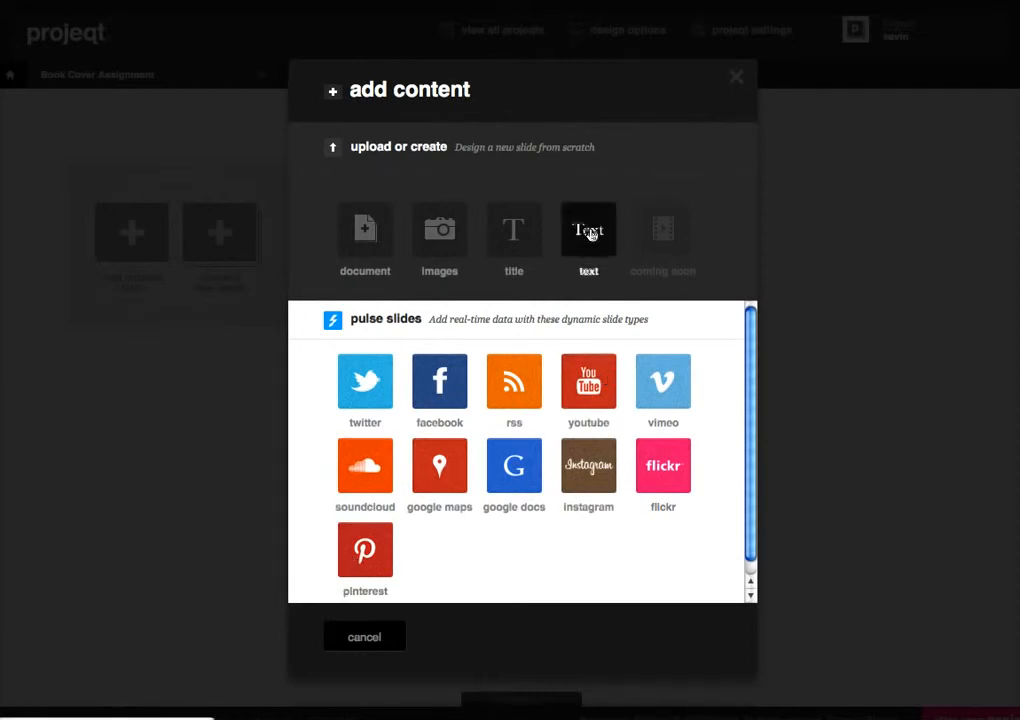
left_click(436, 236)
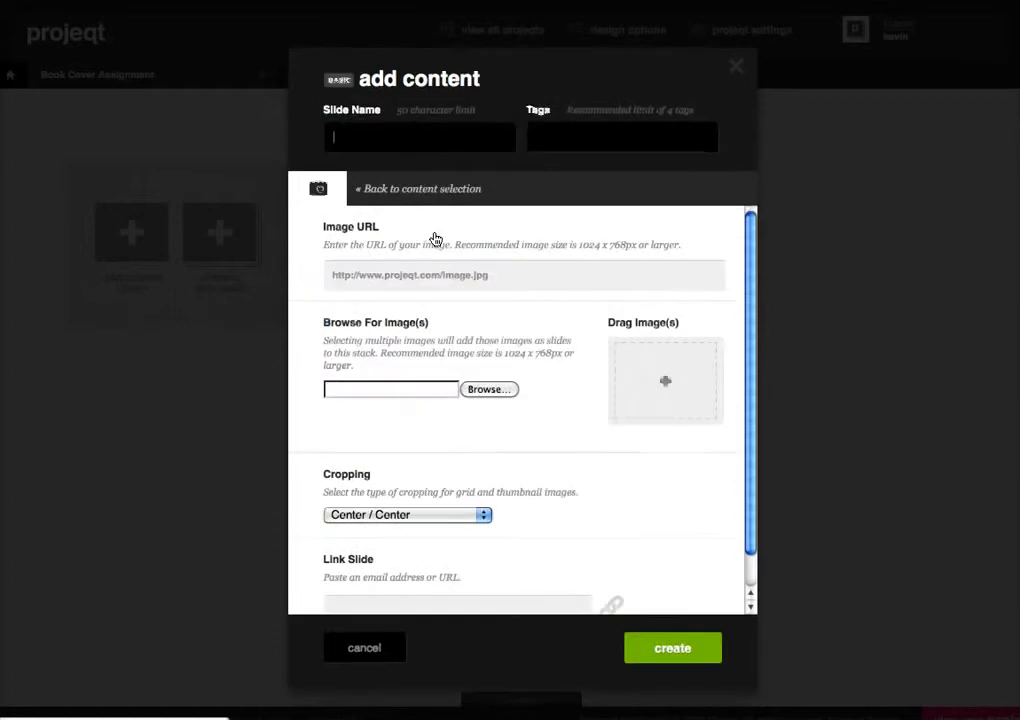
left_click(498, 395)
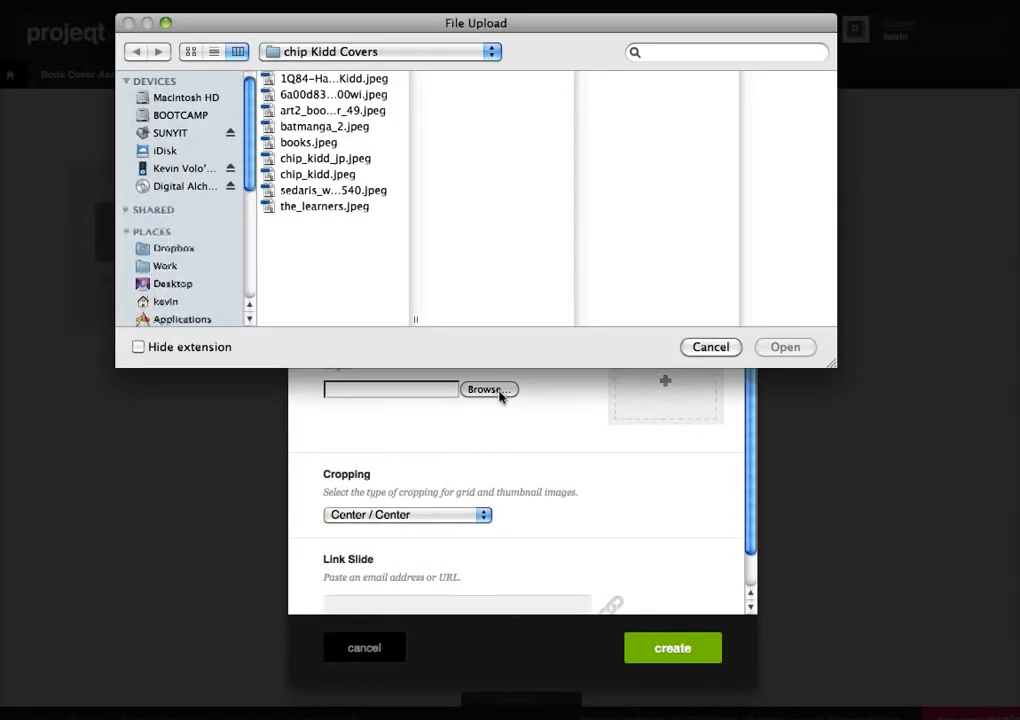
left_click(342, 94)
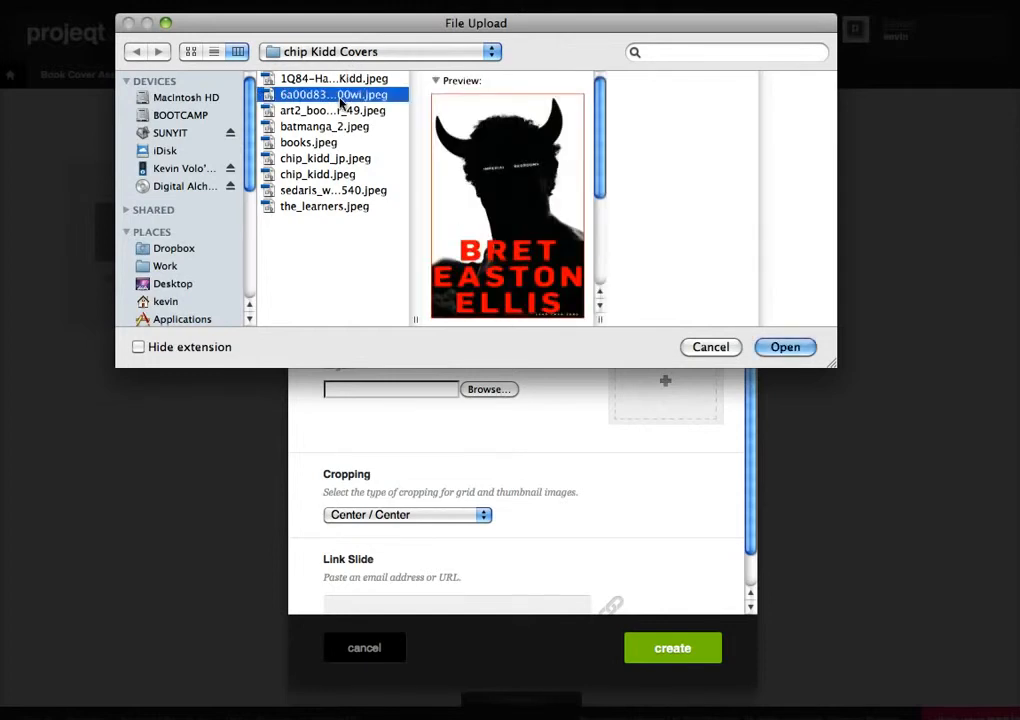
left_click(783, 350)
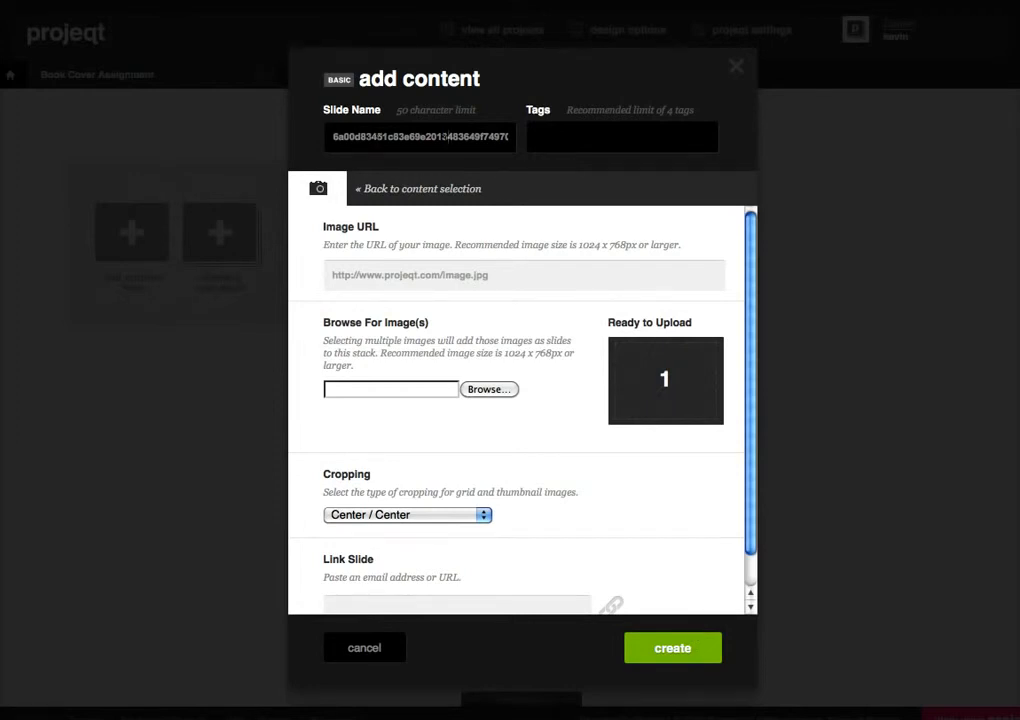
Name the image slide Cover, create it, and switch the slide on.
double_click(443, 136)
type("Cover")
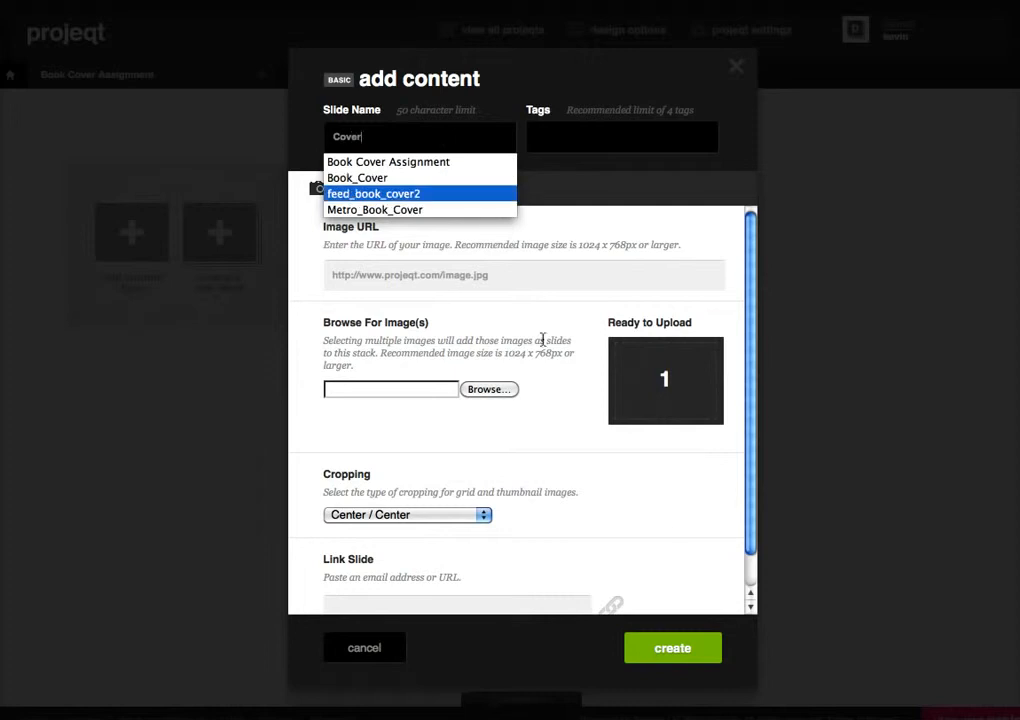
left_click(669, 657)
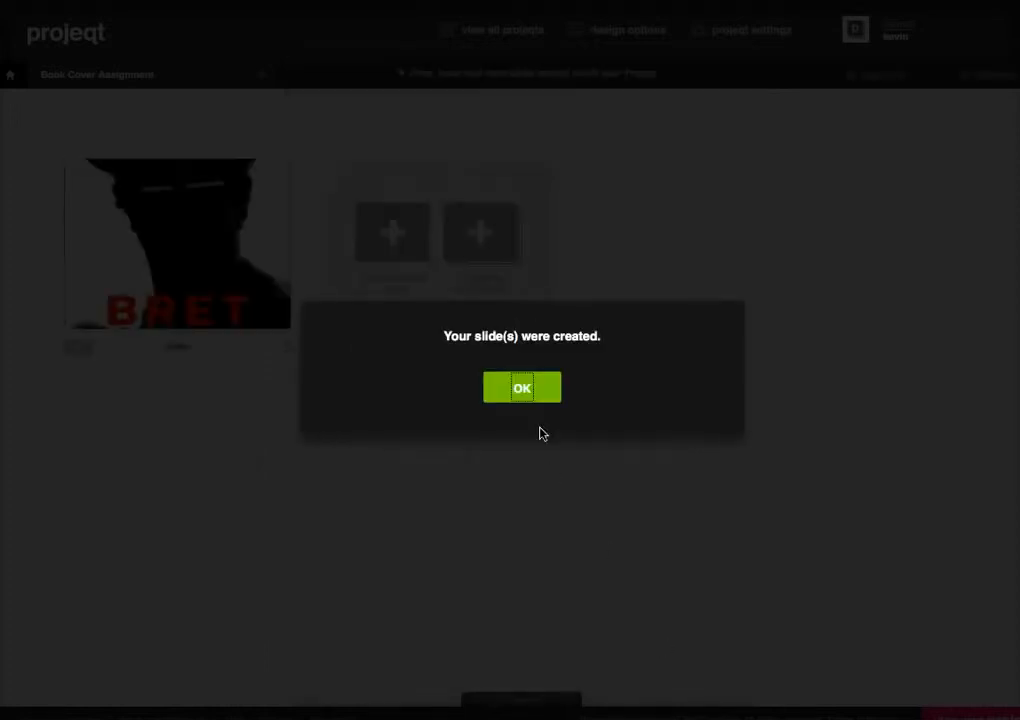
left_click(529, 397)
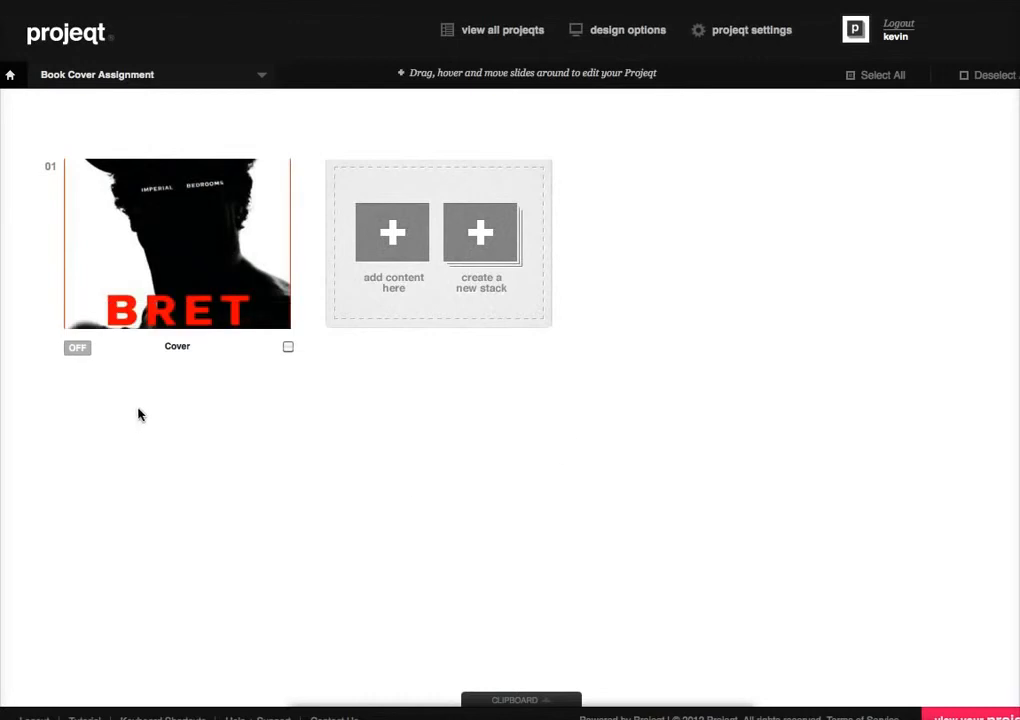
left_click(77, 348)
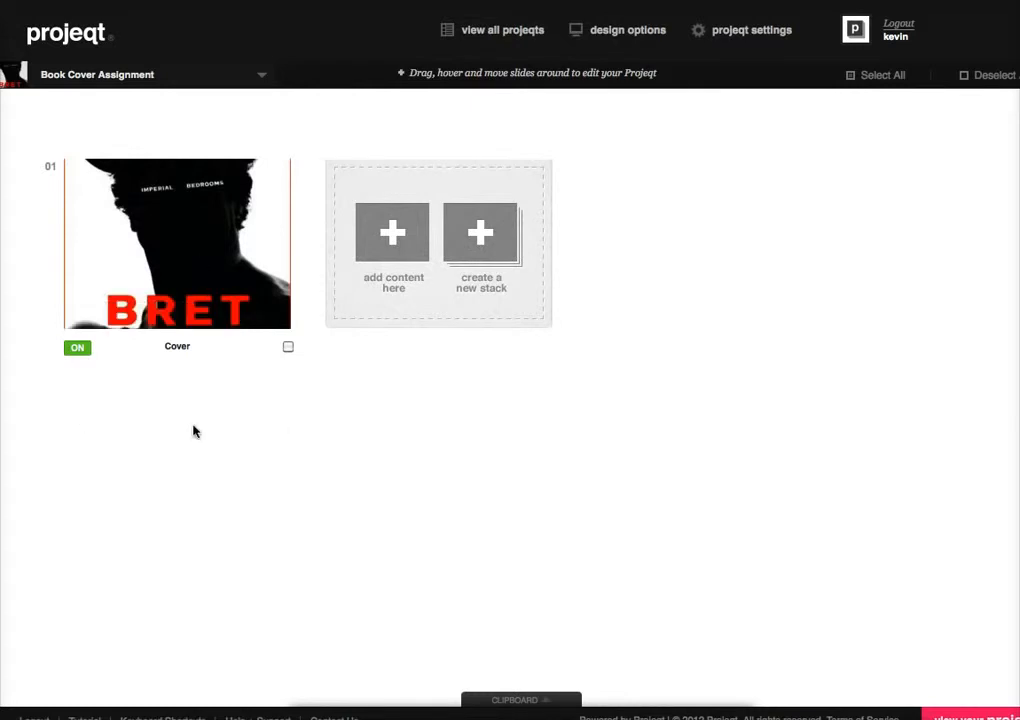
Add a title slide with the title Book Cover Assignment, keeping the default position and colour settings.
left_click(398, 252)
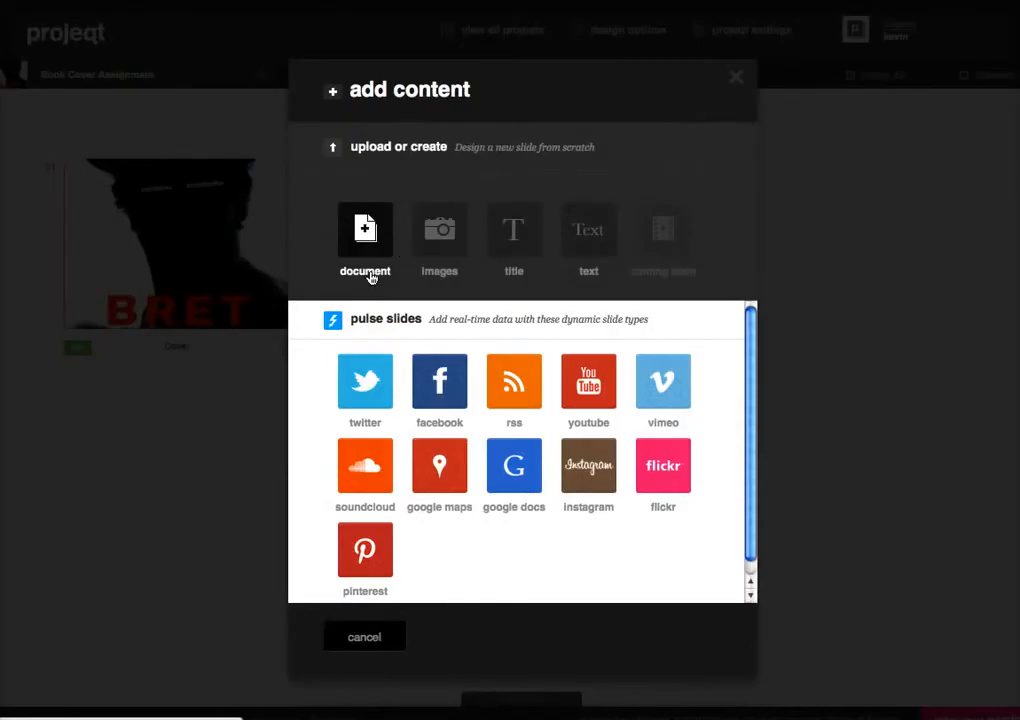
left_click(517, 241)
left_click(431, 286)
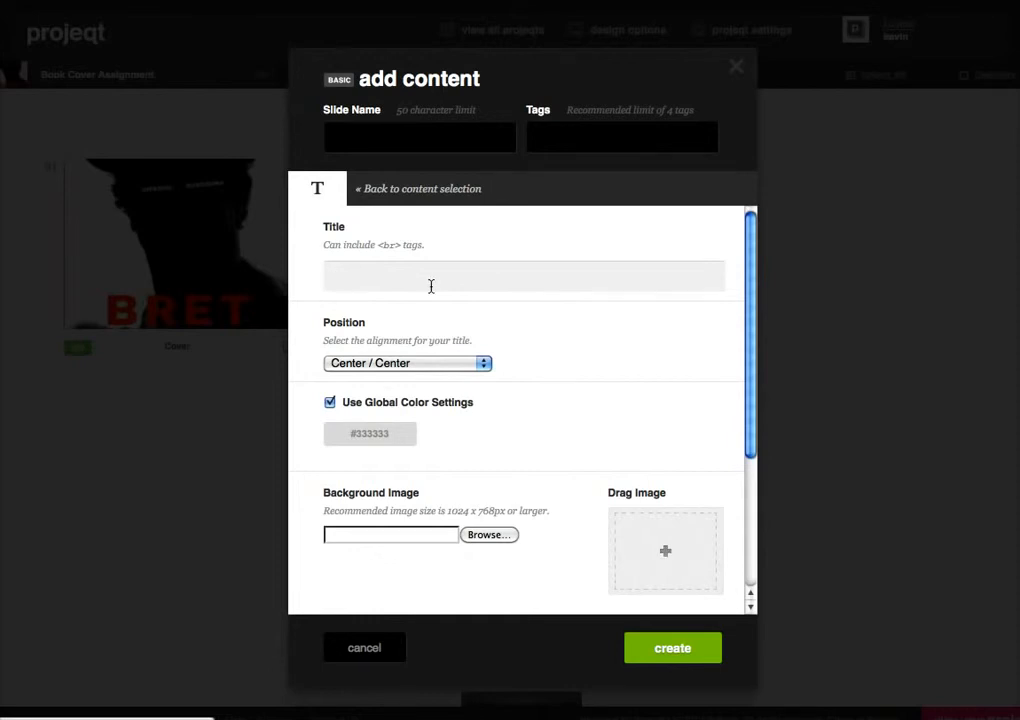
type("B")
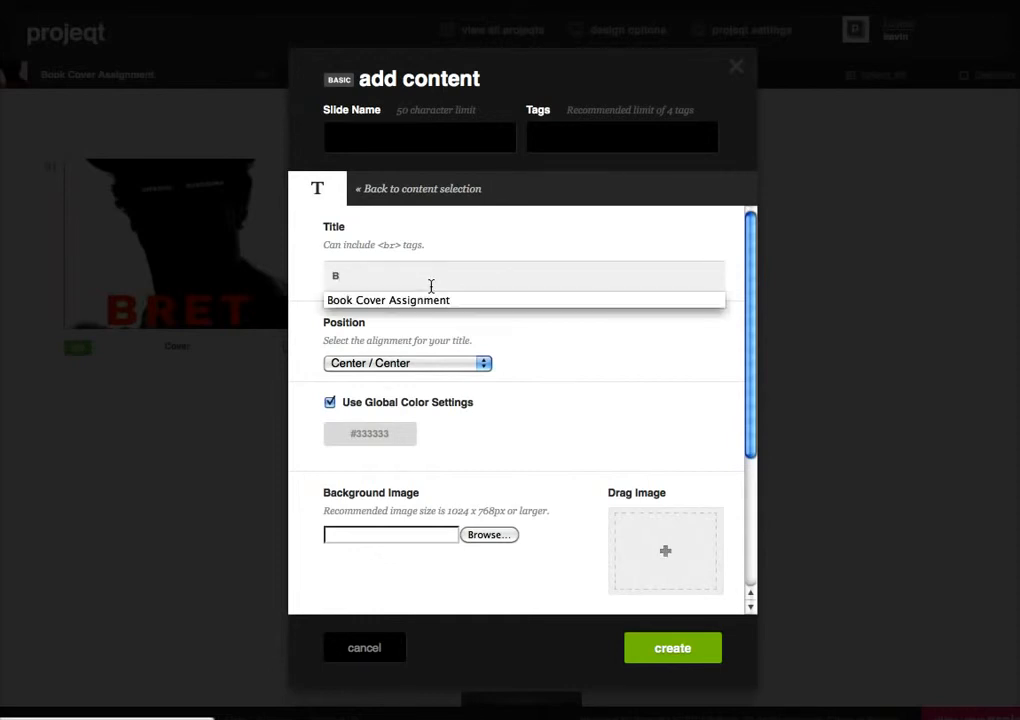
left_click(431, 301)
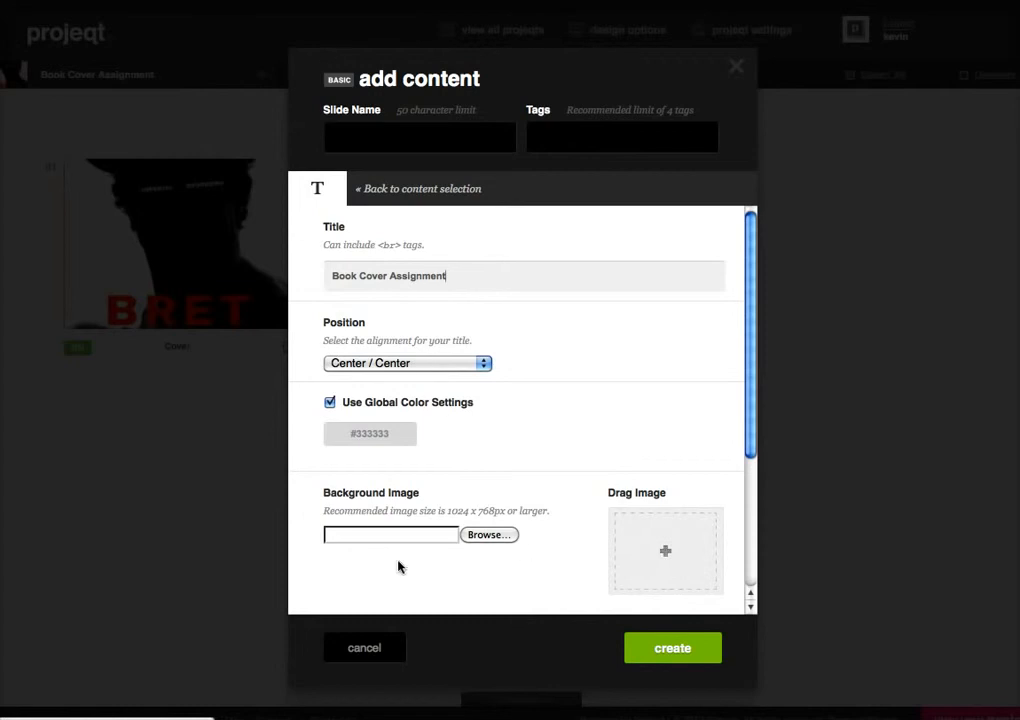
scroll(398, 565, "down", 1)
left_click(660, 650)
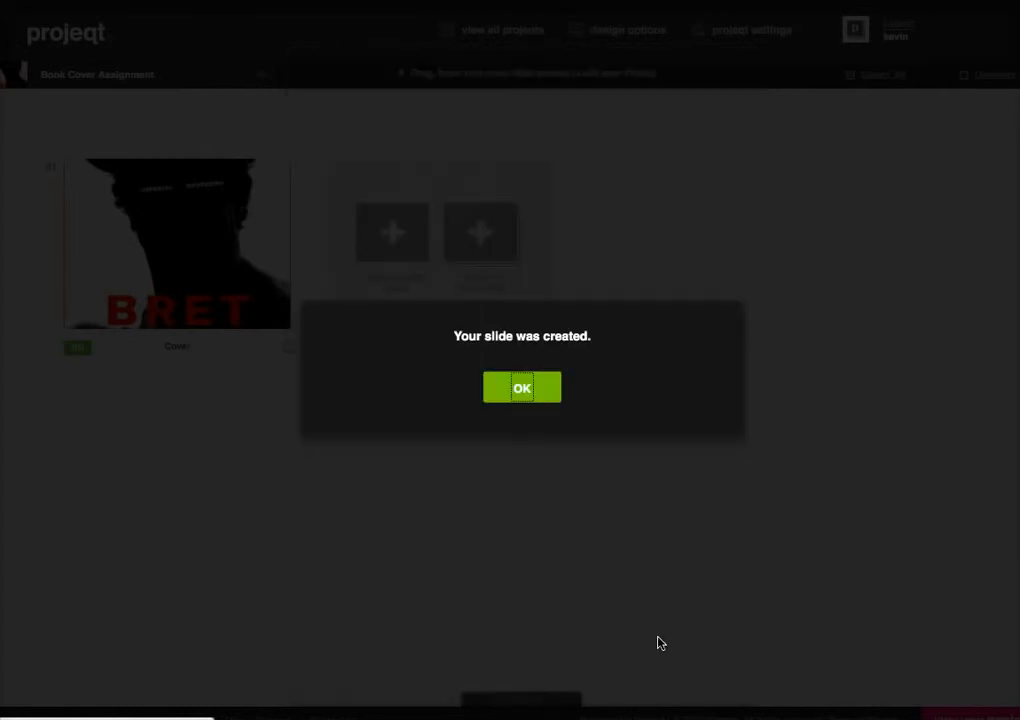
left_click(534, 399)
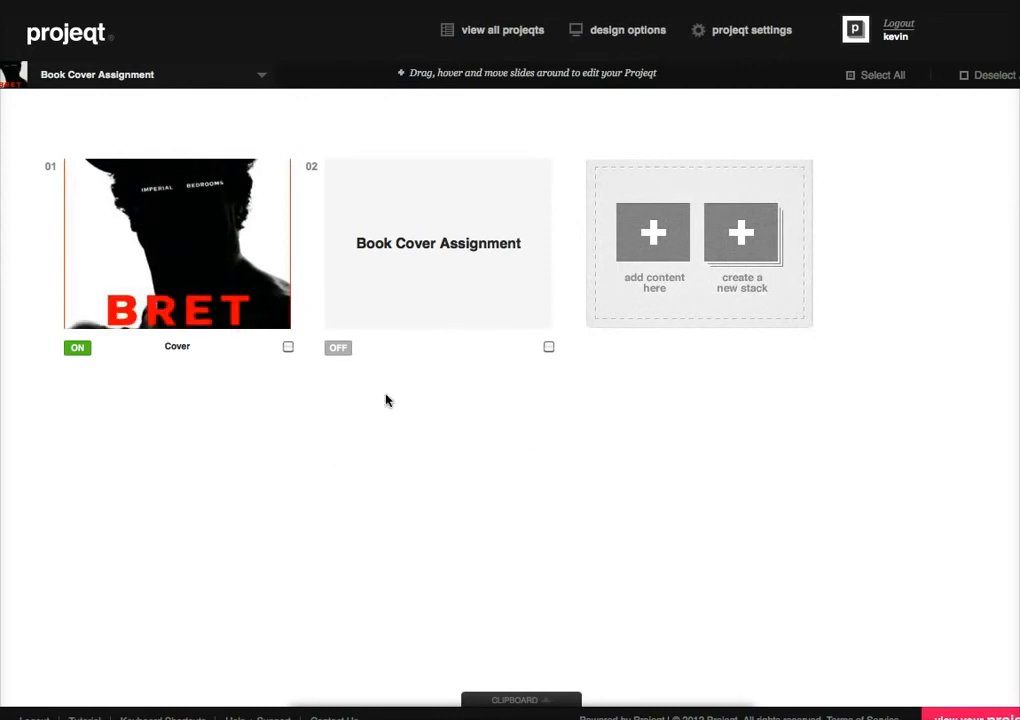
Start a new title-type stack and name it Student Work.
mouse_move(432, 273)
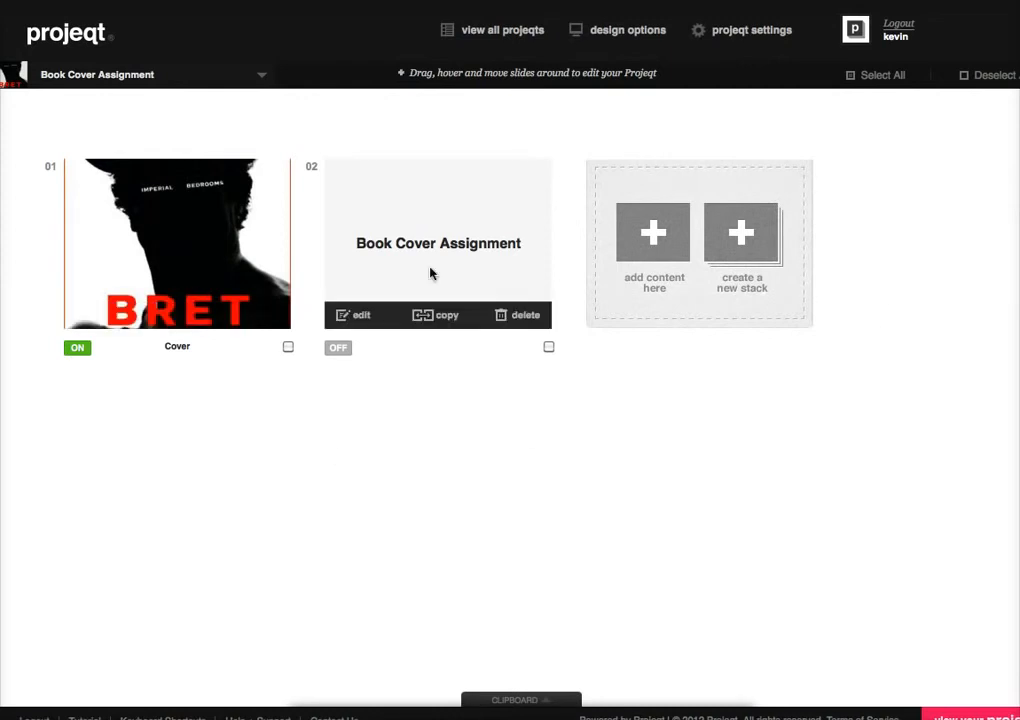
left_click(735, 246)
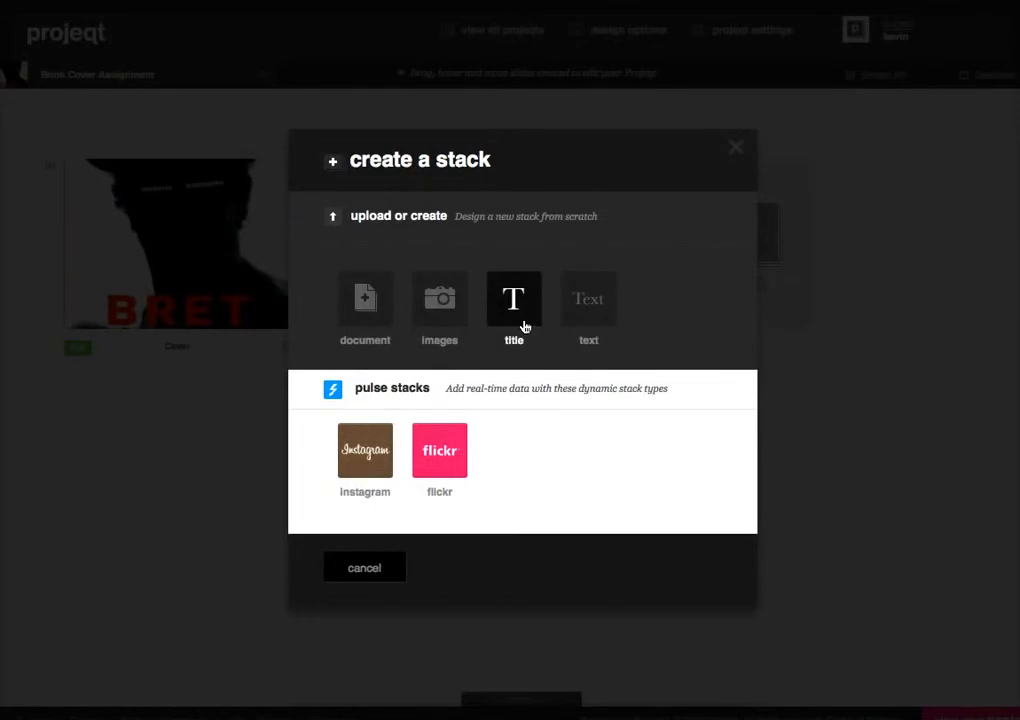
left_click(513, 313)
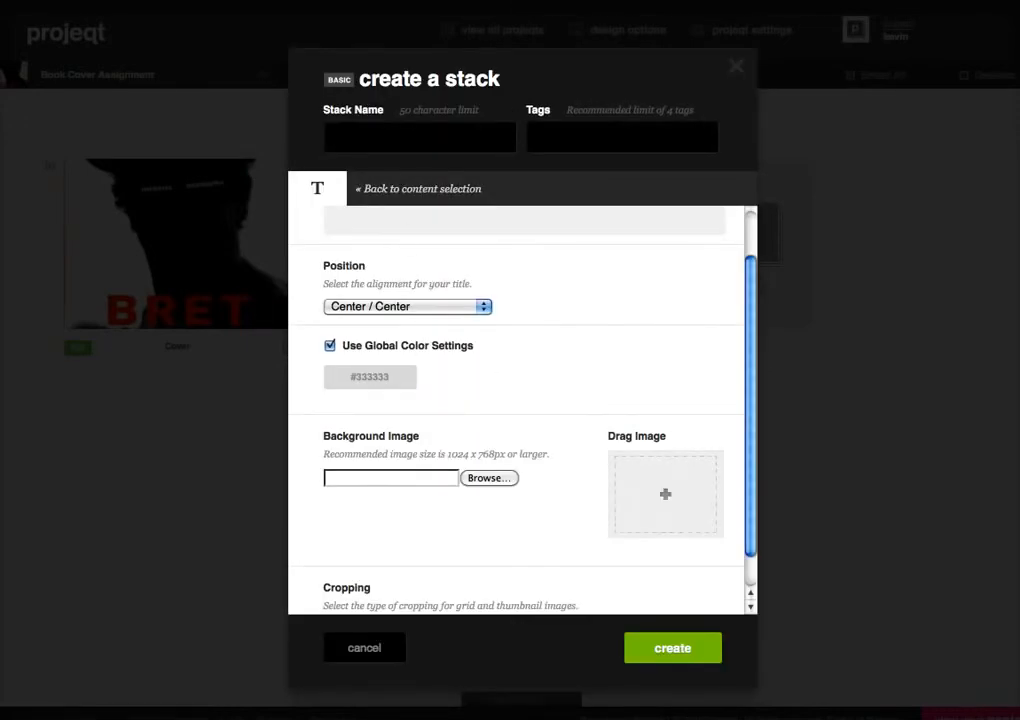
type("s")
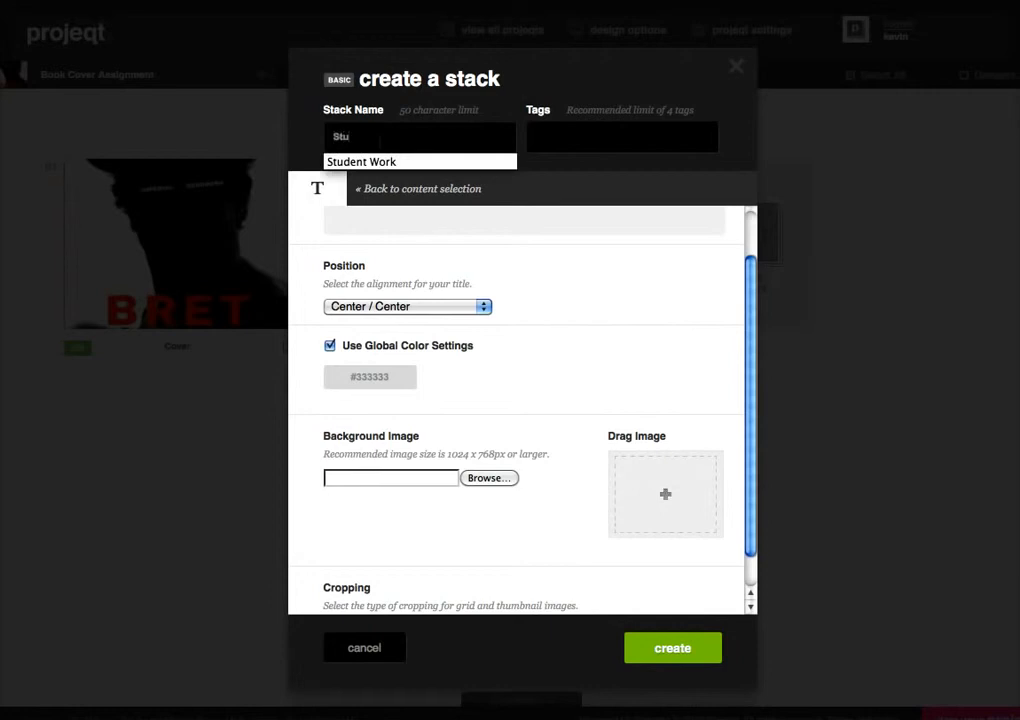
type("tu")
left_click(367, 161)
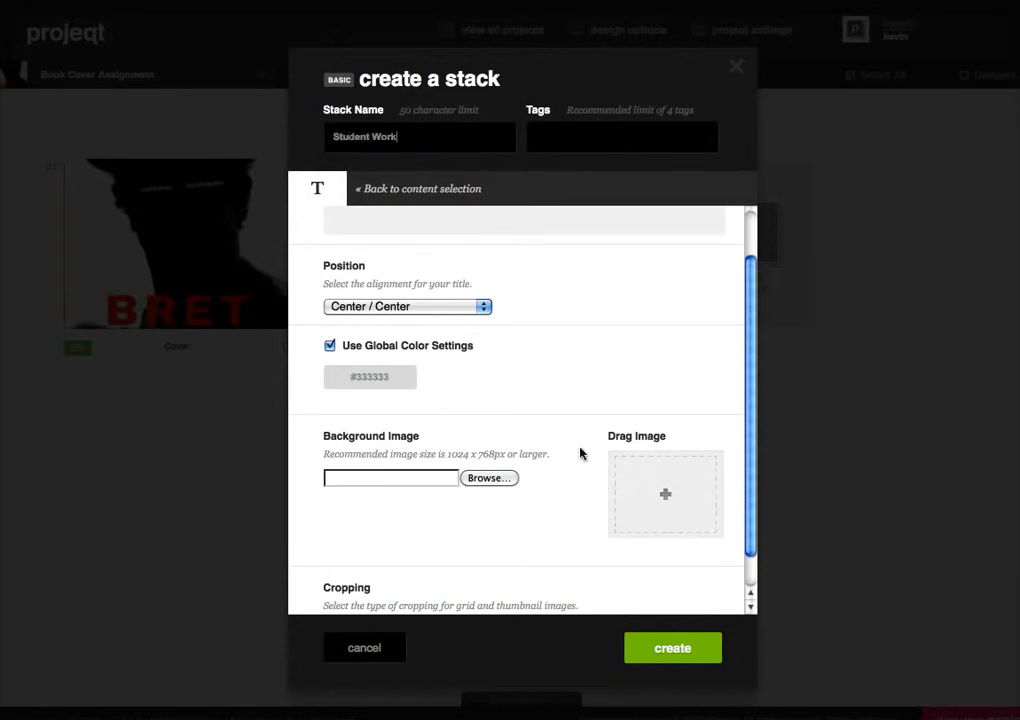
left_click(660, 640)
Copy the stack name Student Work into the title field and create the stack.
left_click_drag(402, 138, 314, 140)
key("ctrl+c")
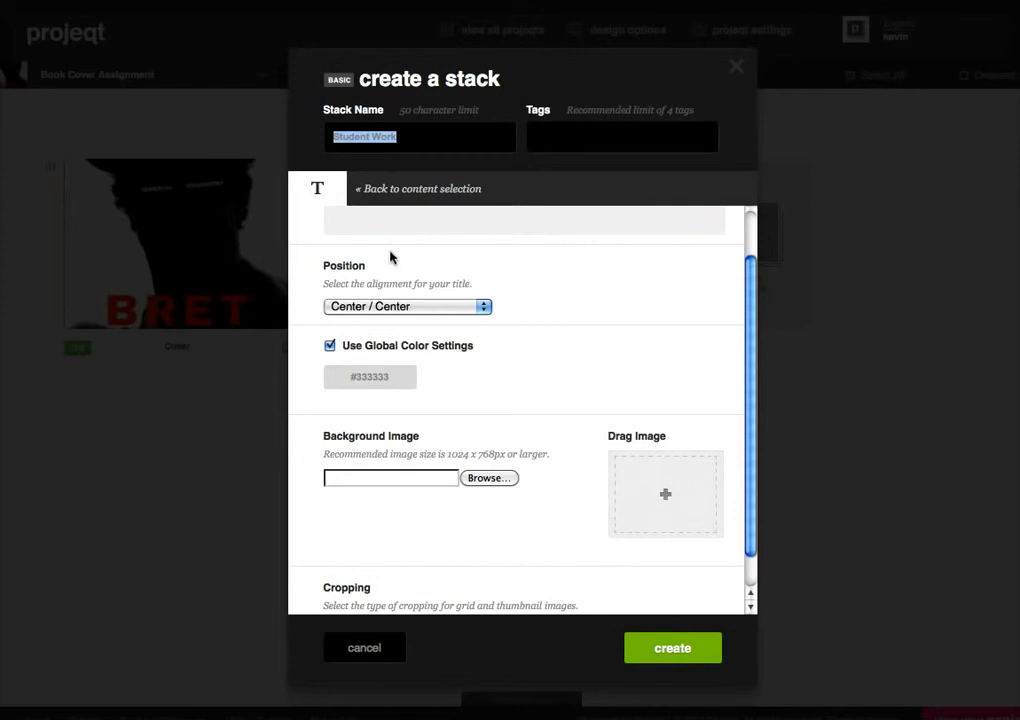
left_click(372, 213)
key("ctrl+v")
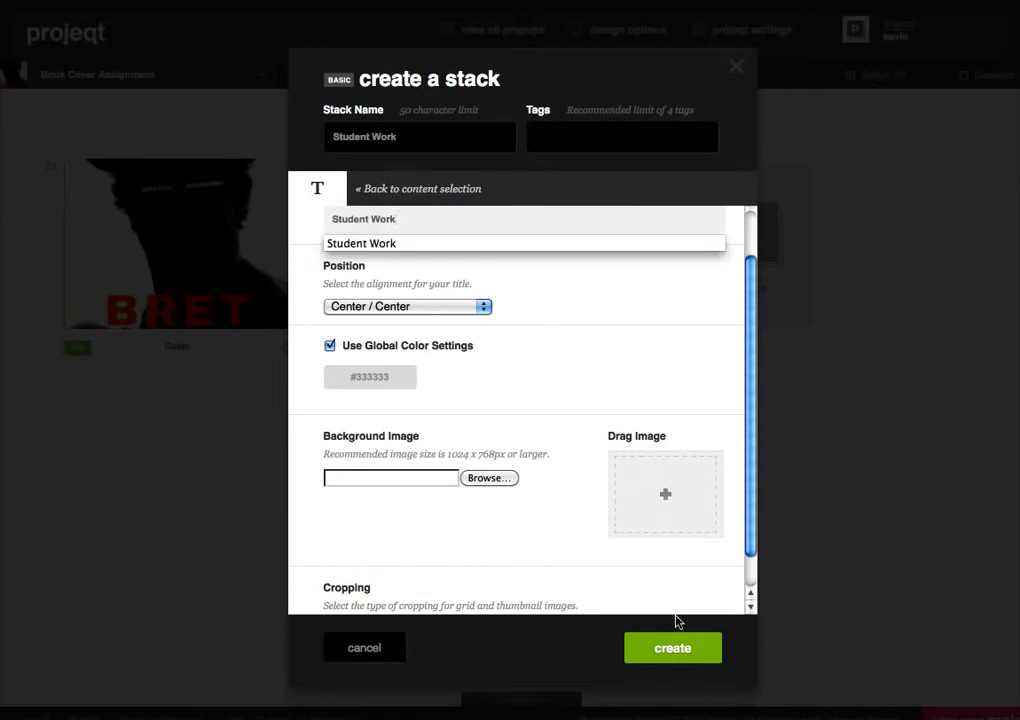
left_click(679, 647)
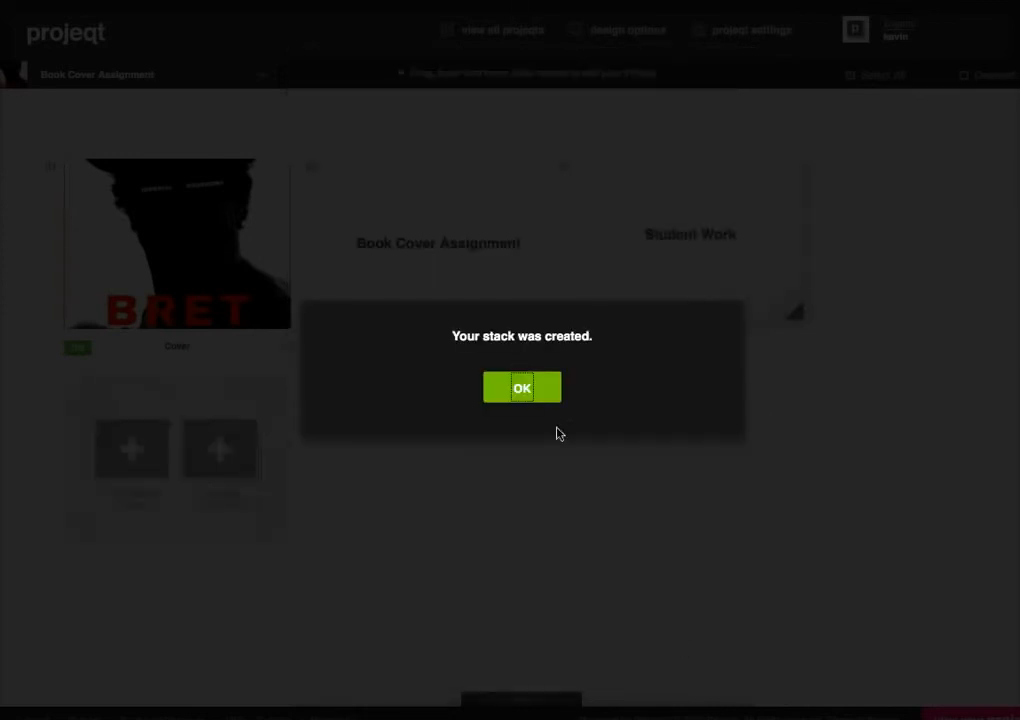
left_click(533, 401)
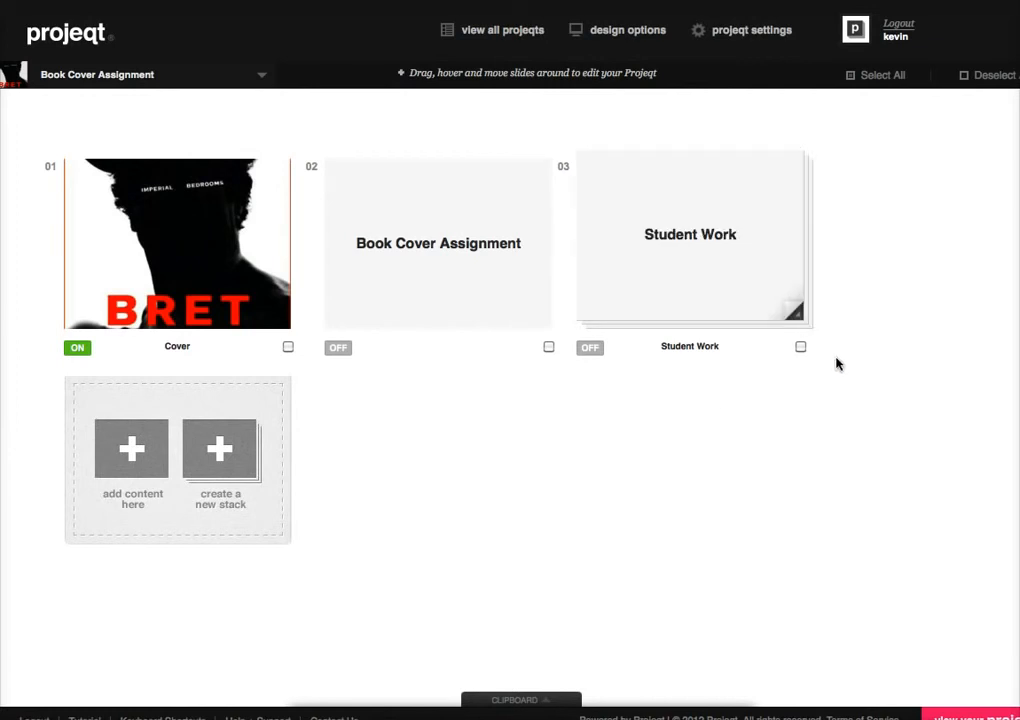
Open the Student Work stack and start adding image content to it.
mouse_move(724, 269)
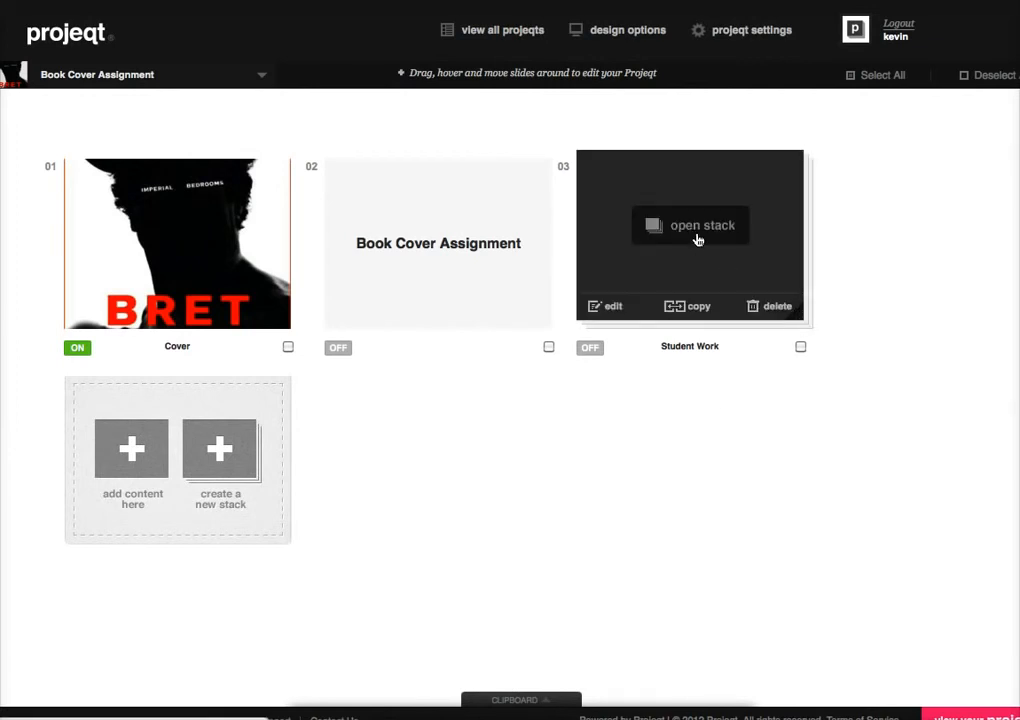
left_click(698, 240)
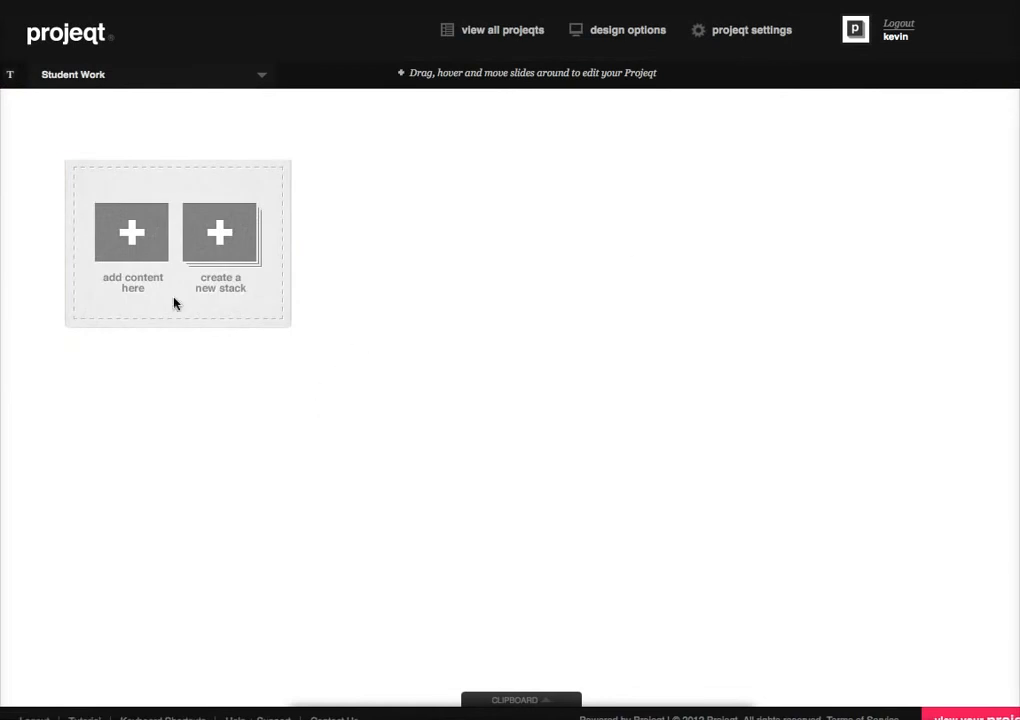
left_click(133, 238)
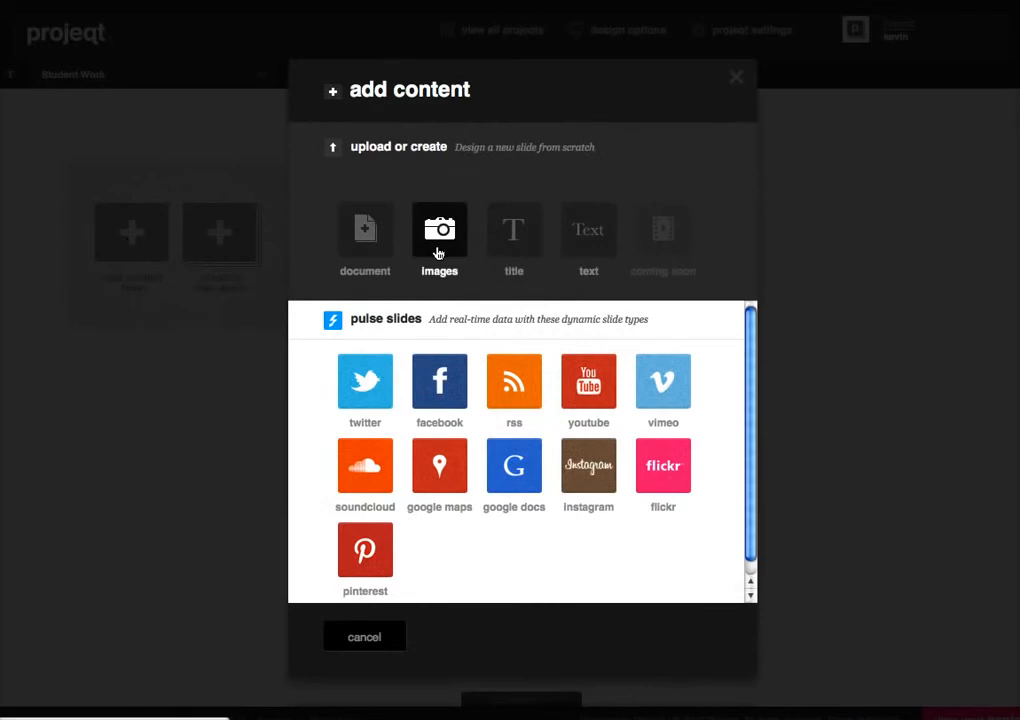
left_click(438, 253)
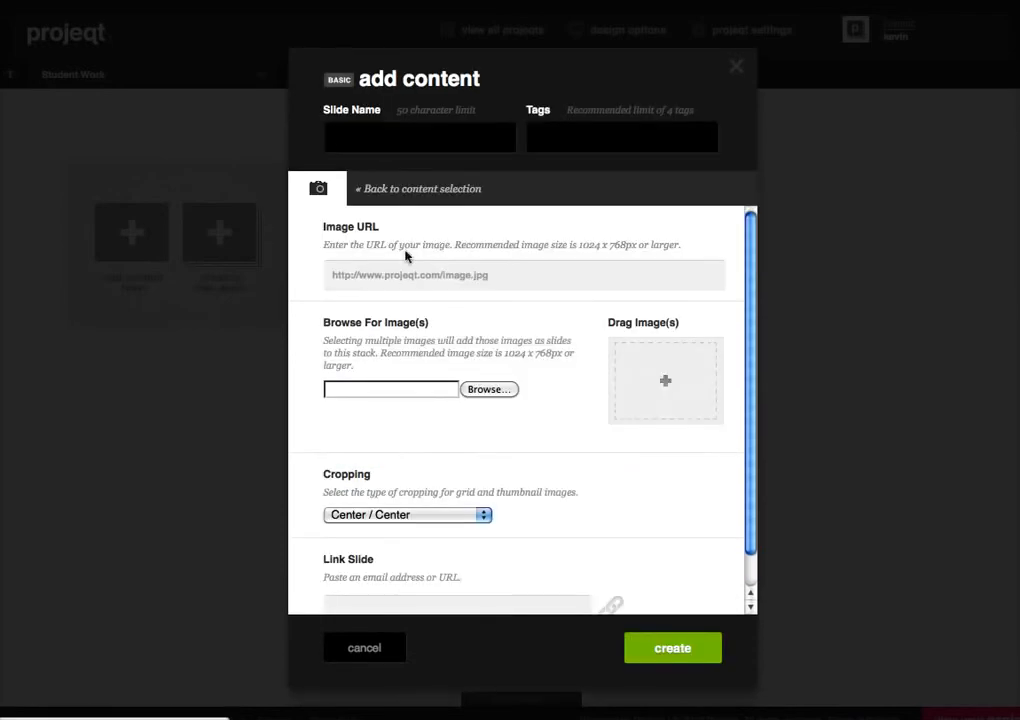
Upload all images from the com320_fall_2011_Book_cover_examples folder under Projeqt and create them as slides in the stack.
left_click(482, 390)
left_click(420, 52)
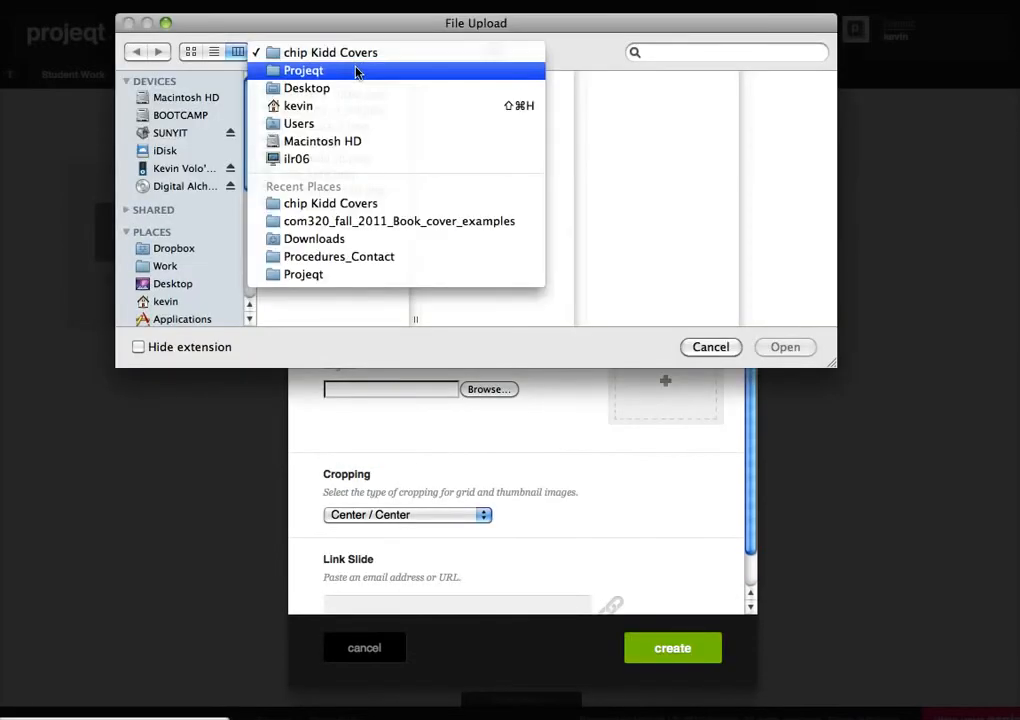
left_click(356, 72)
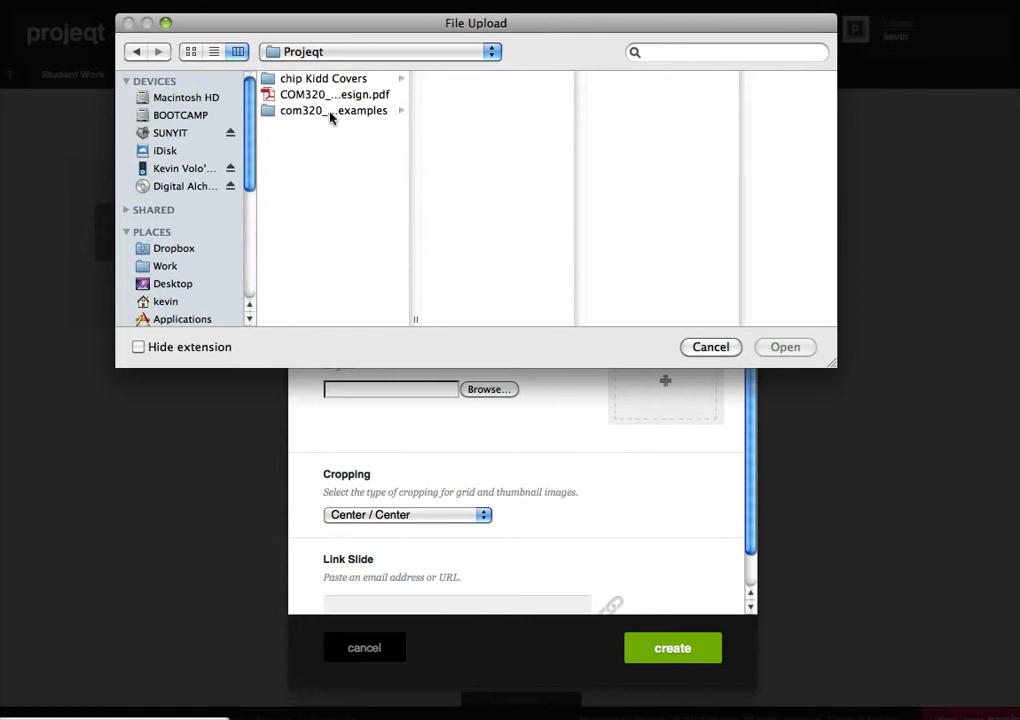
left_click(337, 110)
left_click(485, 79)
key("super+a")
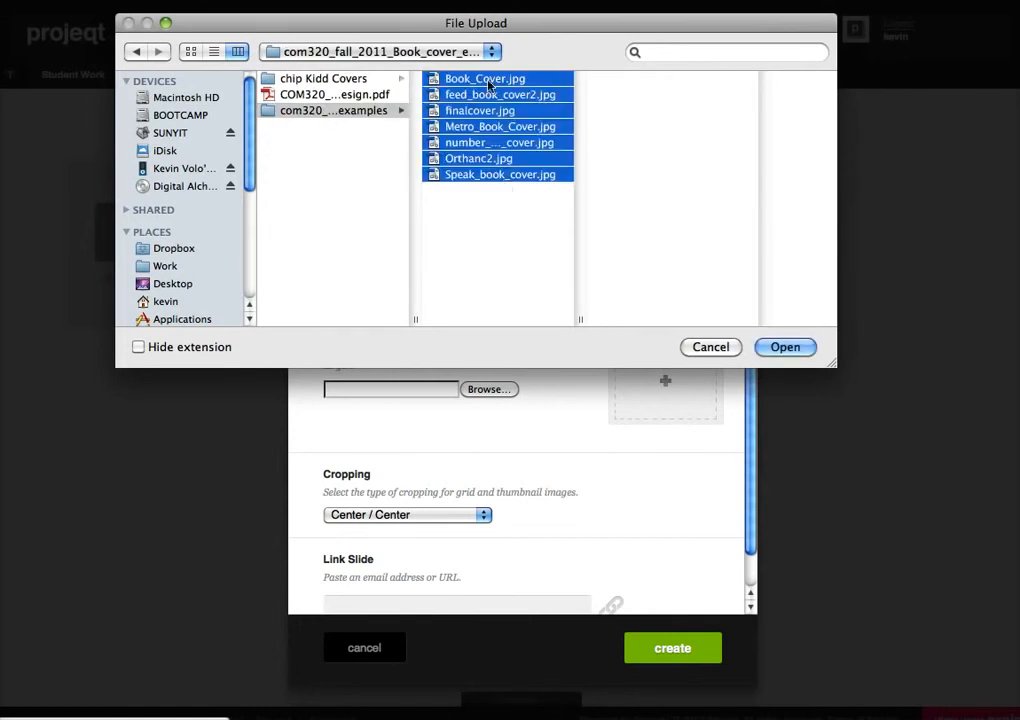
left_click(784, 349)
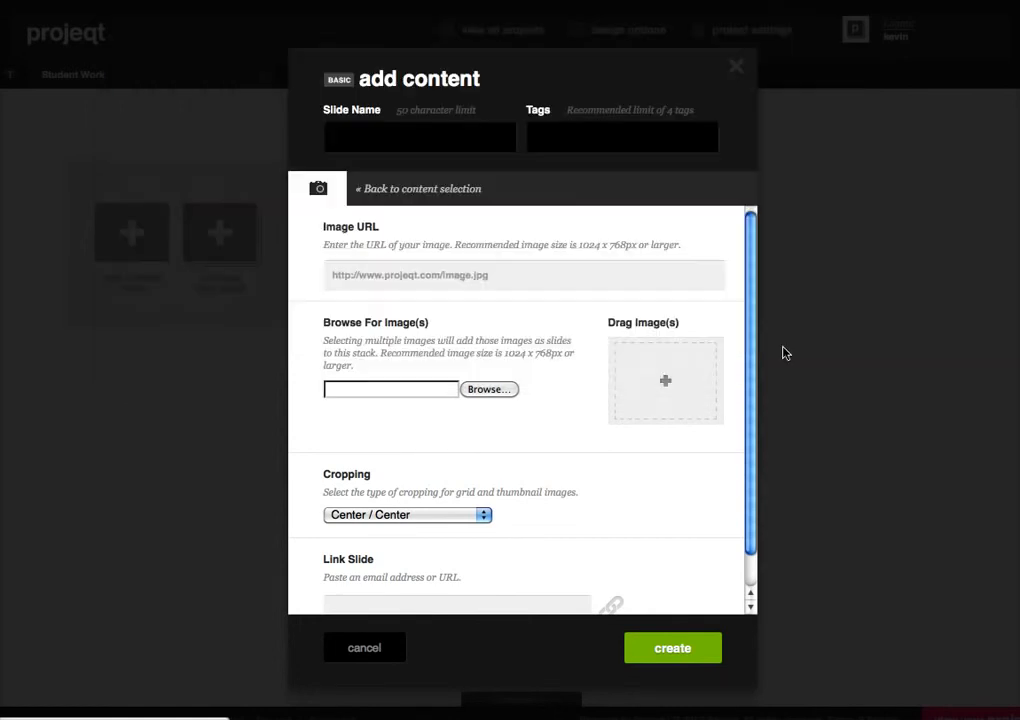
left_click(672, 648)
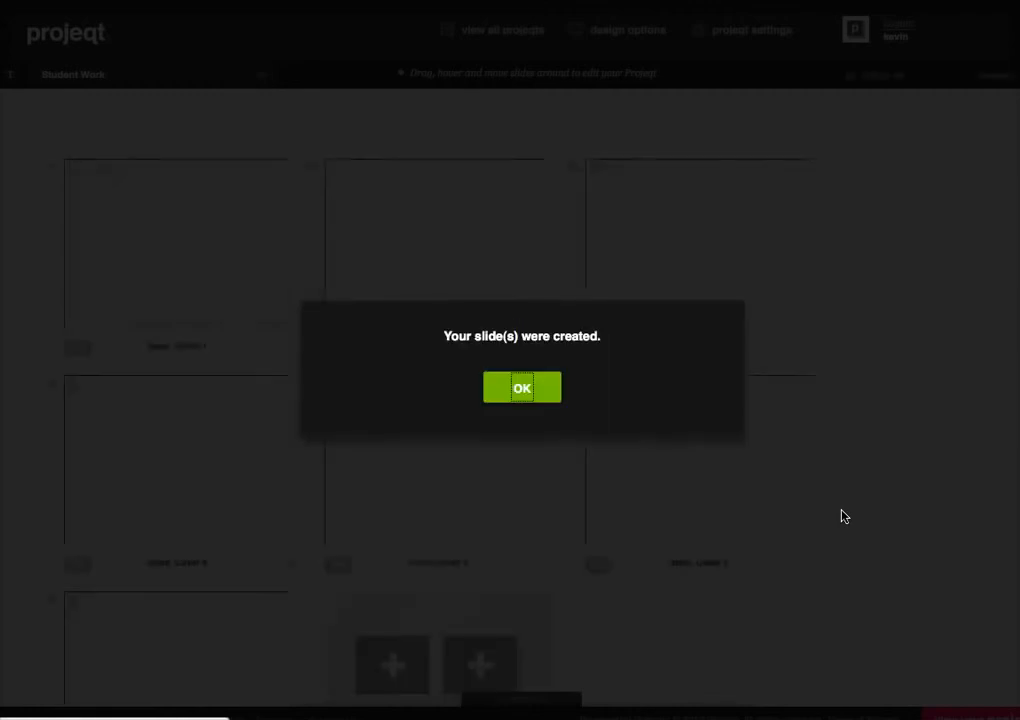
left_click(528, 392)
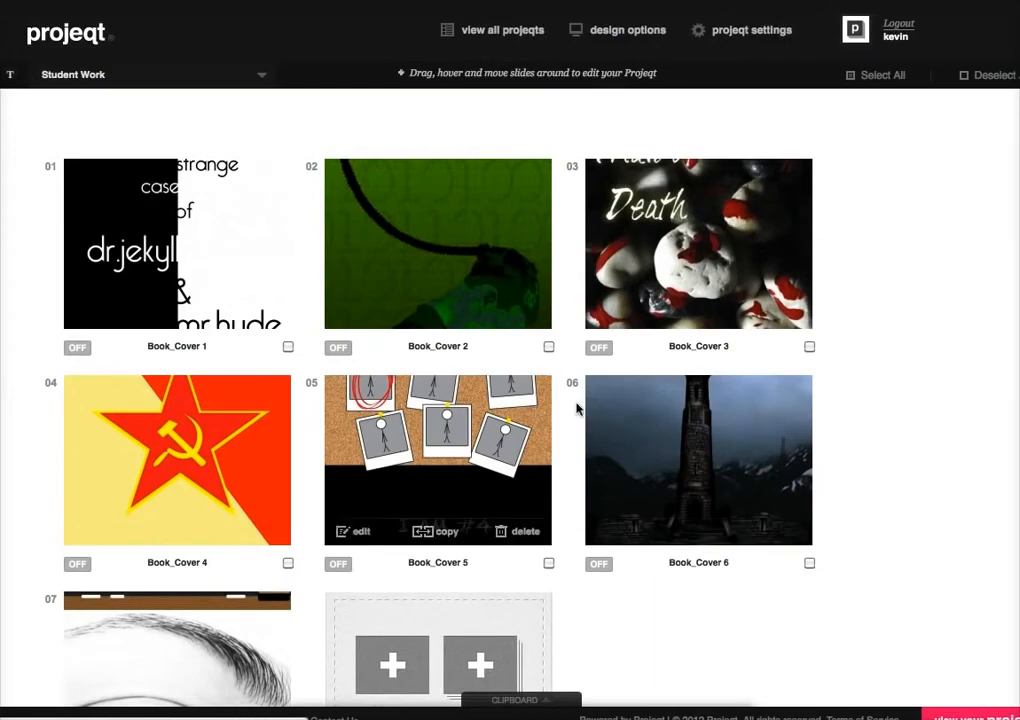
Select all the book cover slides in the Student Work stack and publish them together.
scroll(576, 405, "down", 2)
scroll(576, 405, "up", 2)
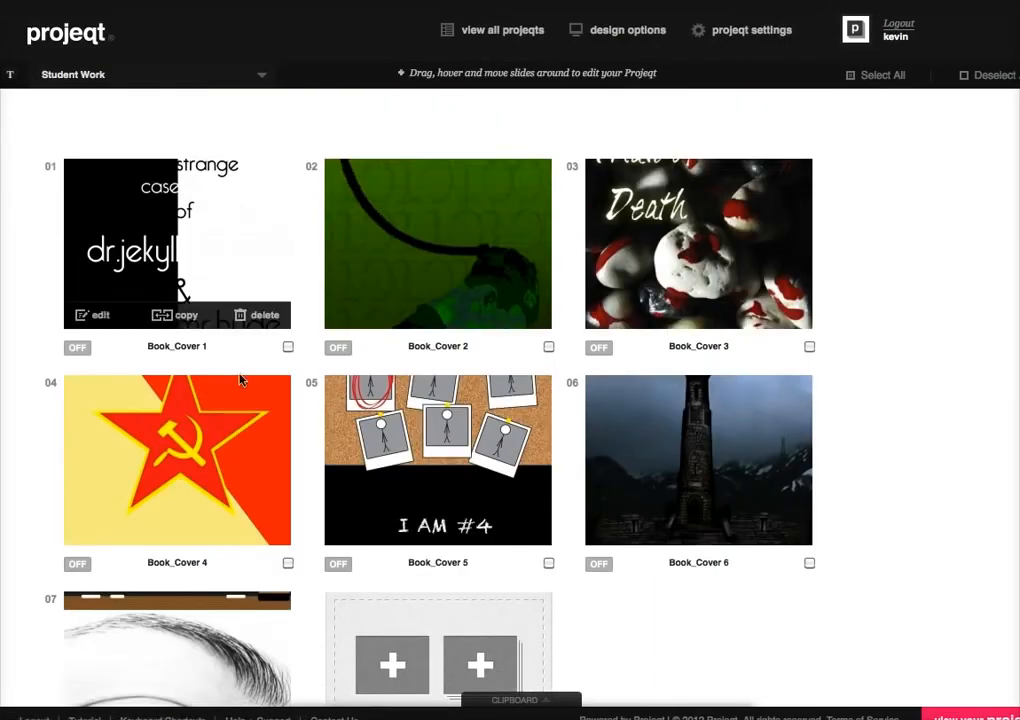
left_click(879, 87)
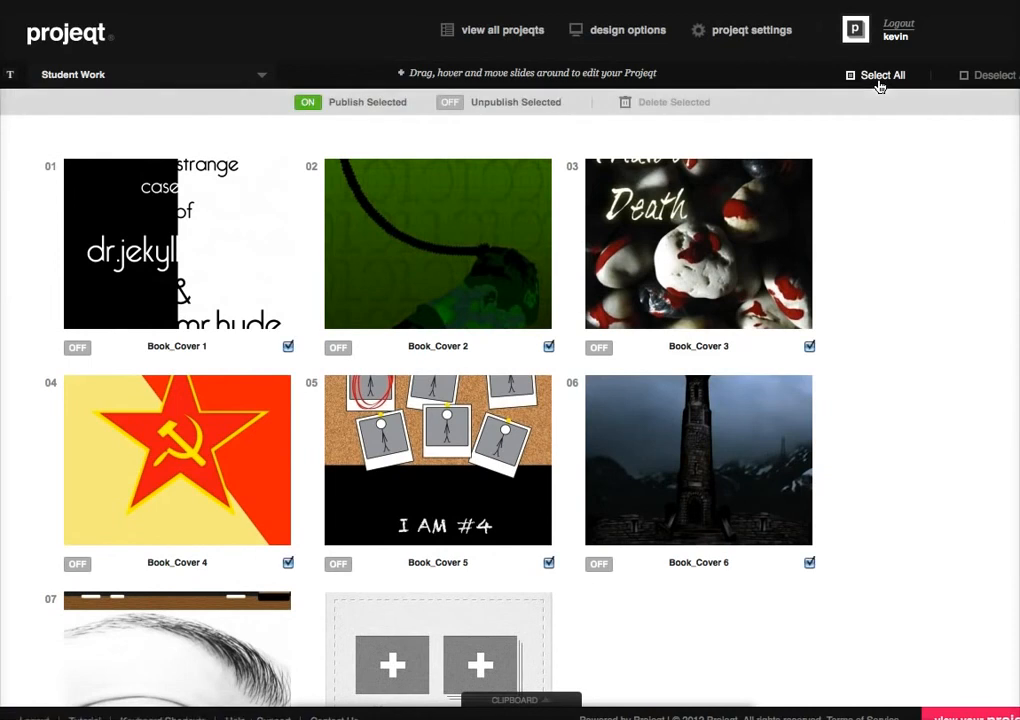
left_click(352, 103)
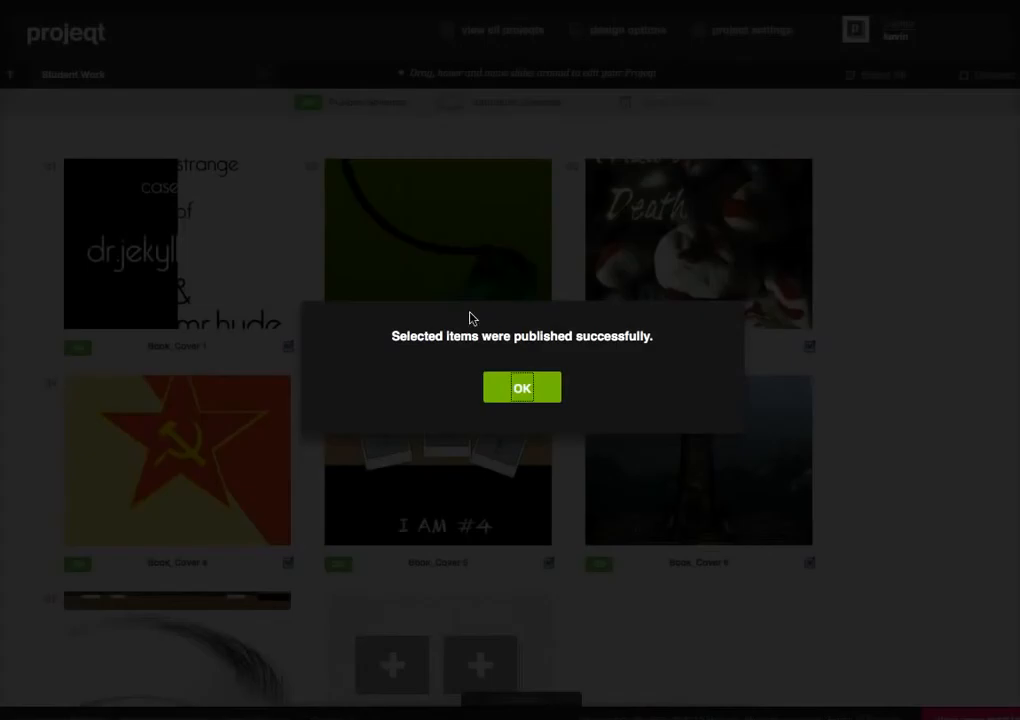
left_click(530, 396)
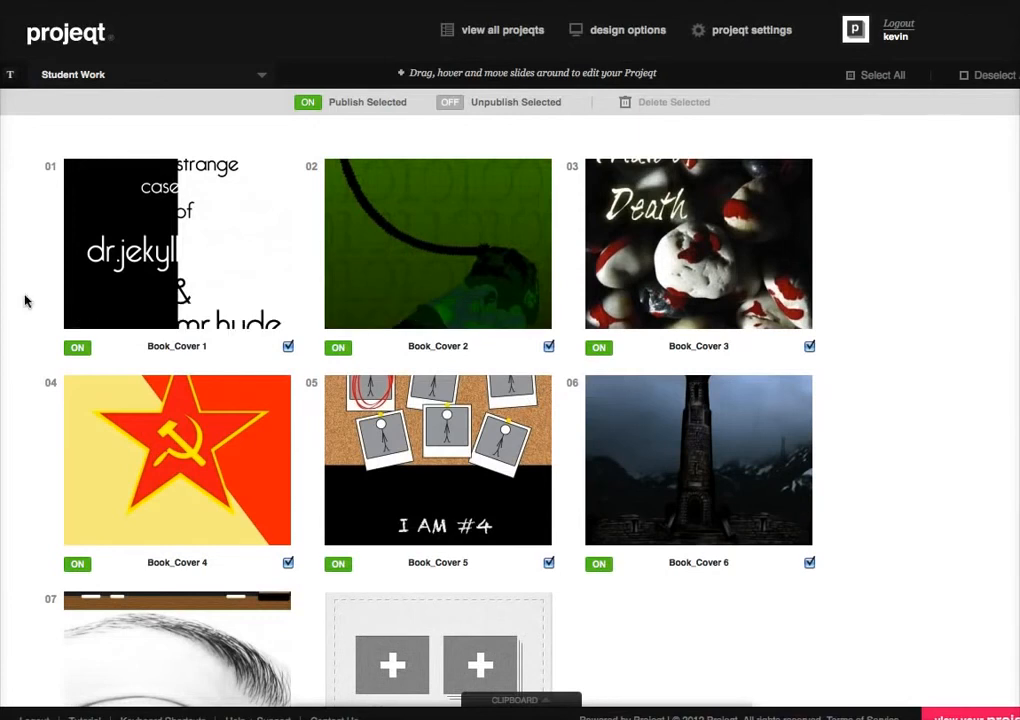
mouse_move(91, 310)
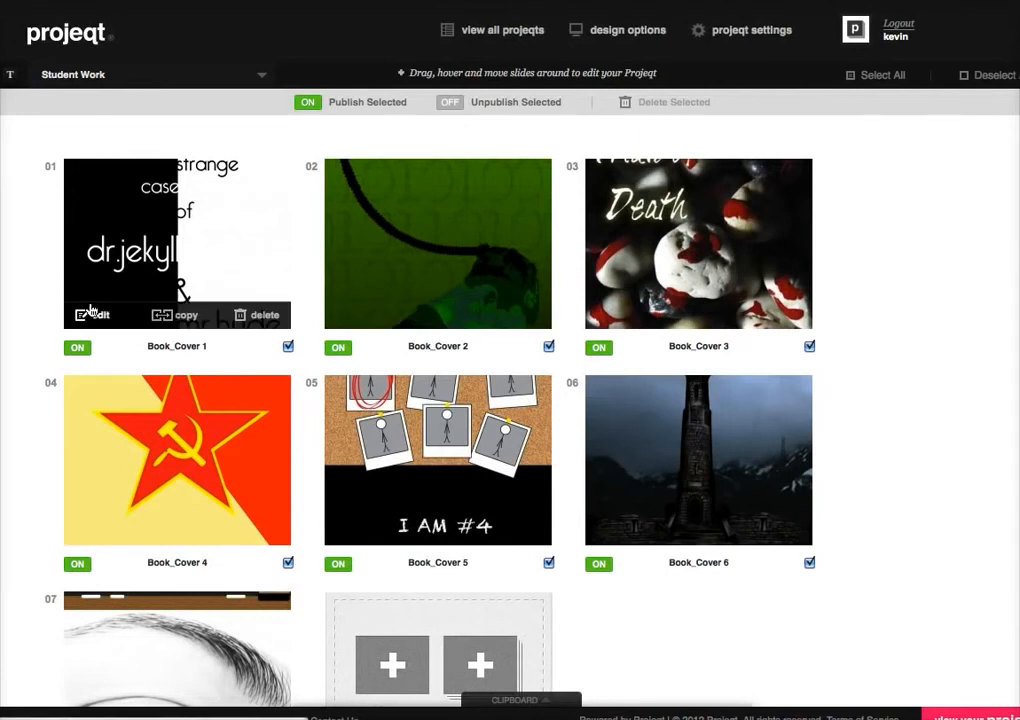
Return to the Book Cover Assignment level and switch on the title slide and the Student Work stack.
left_click(87, 79)
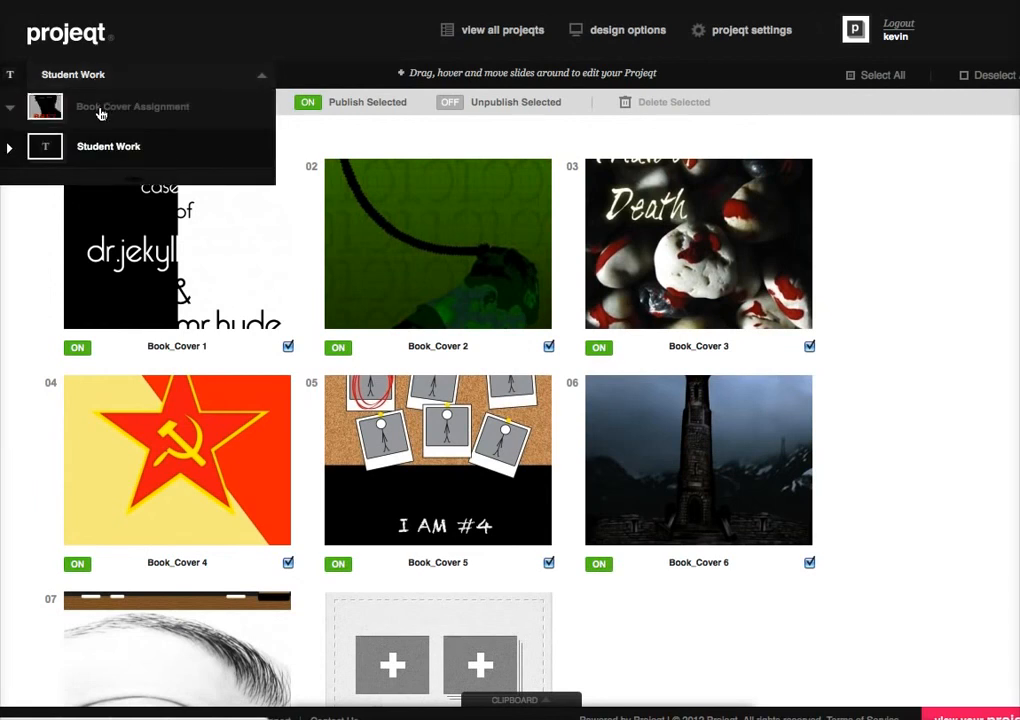
left_click(100, 110)
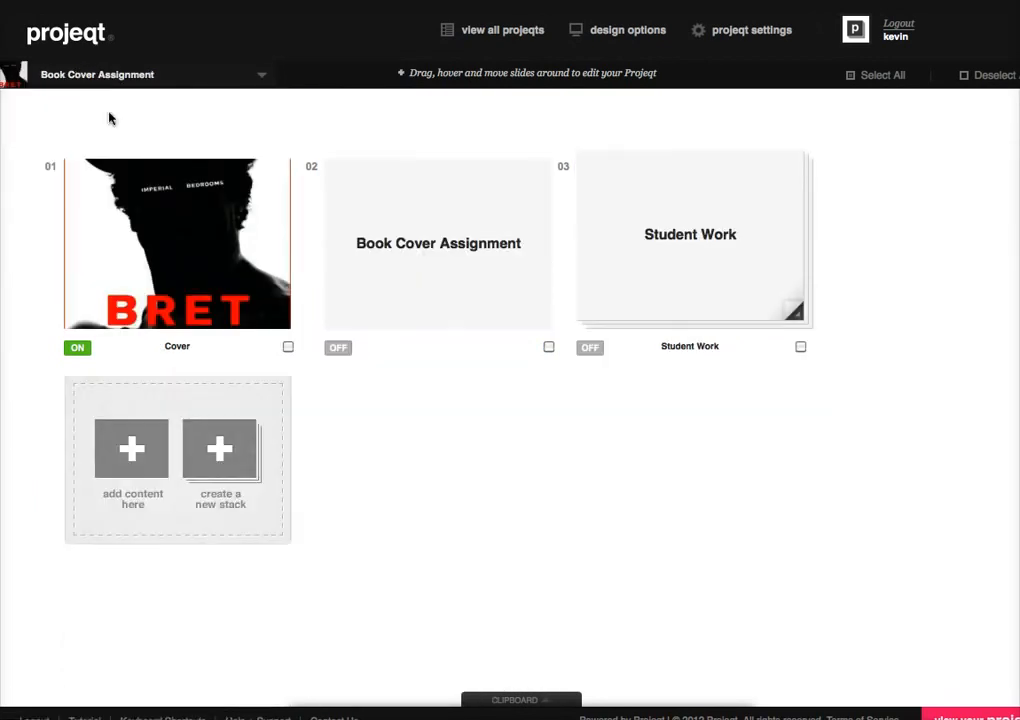
mouse_move(679, 267)
left_click_drag(1019, 719, 1006, 714)
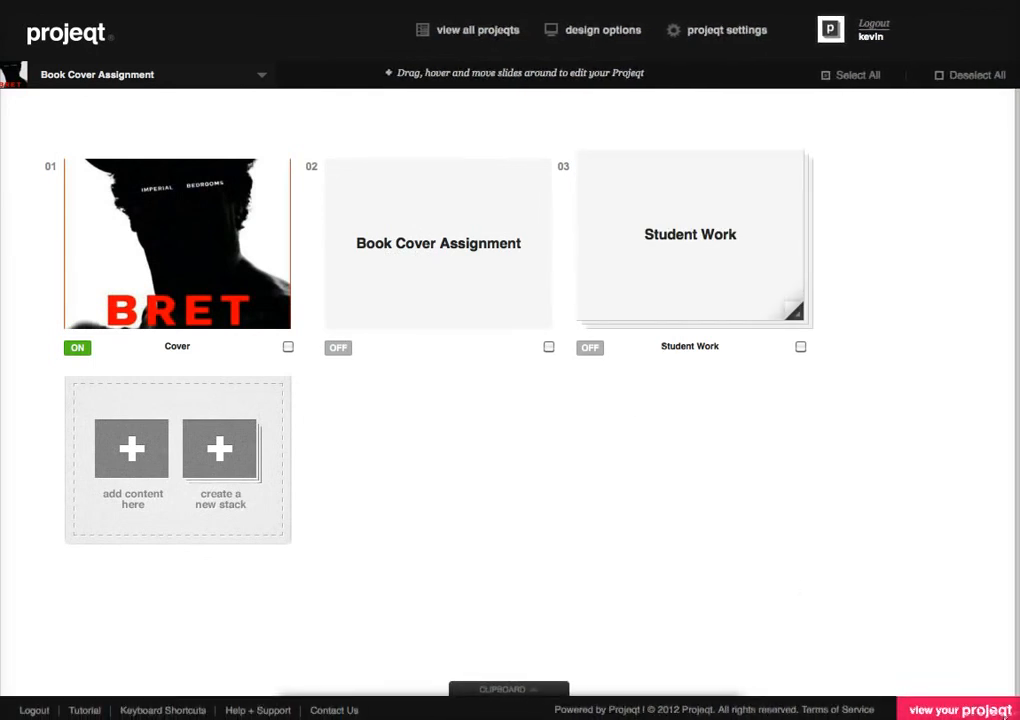
left_click(339, 348)
left_click(590, 348)
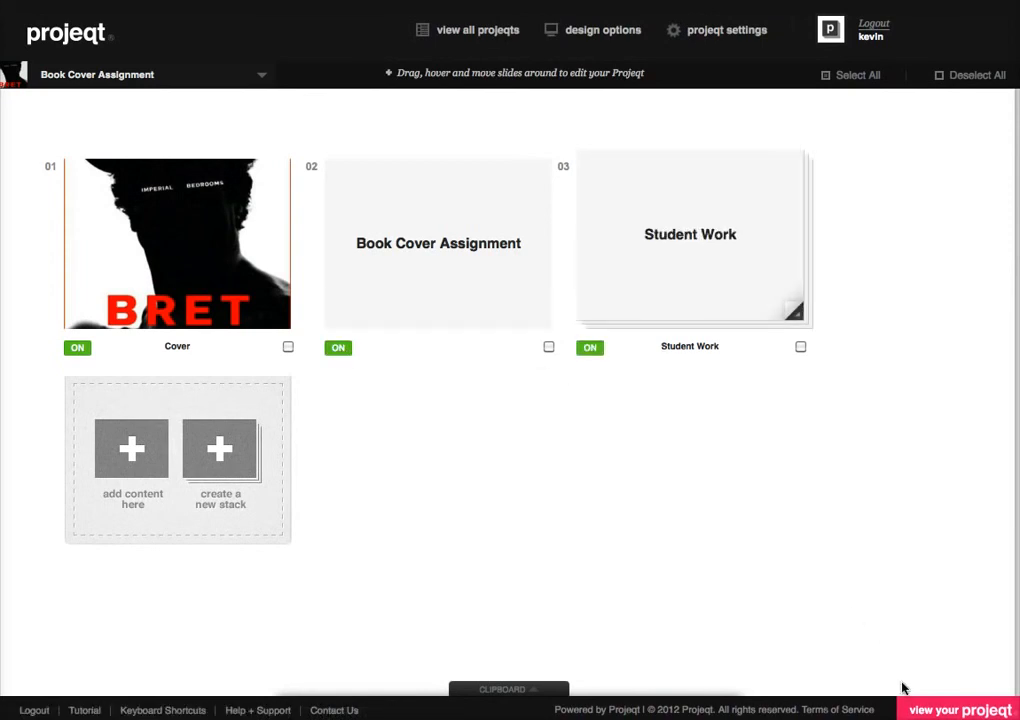
View the published projeqt, advance from the cover to the Student Work stack, and open that stack.
left_click(920, 710)
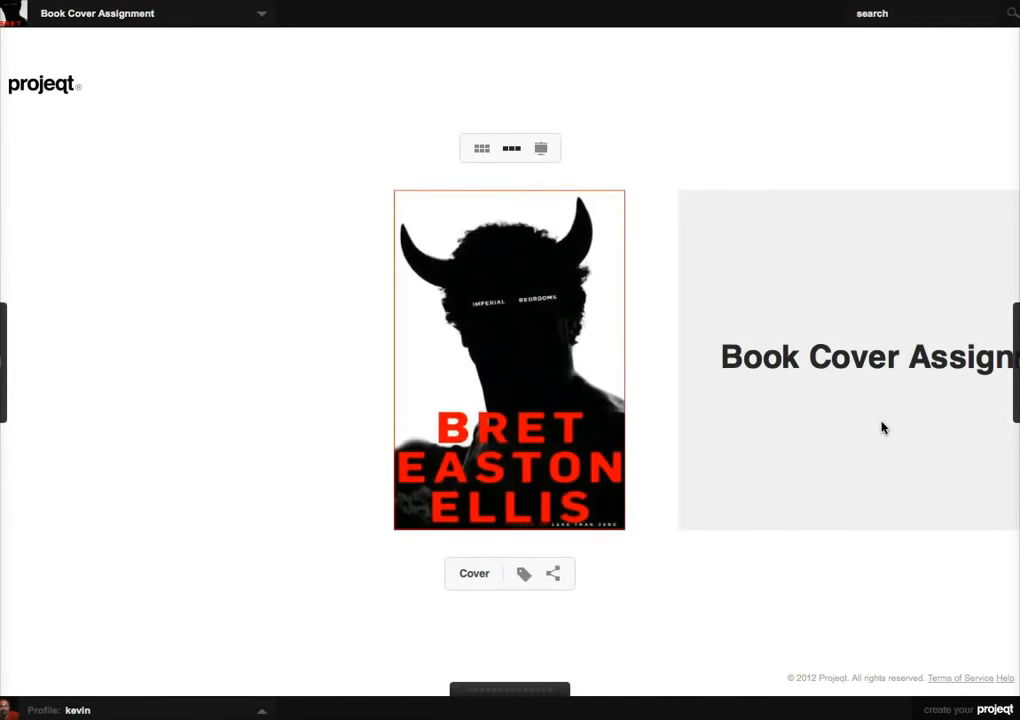
left_click(873, 420)
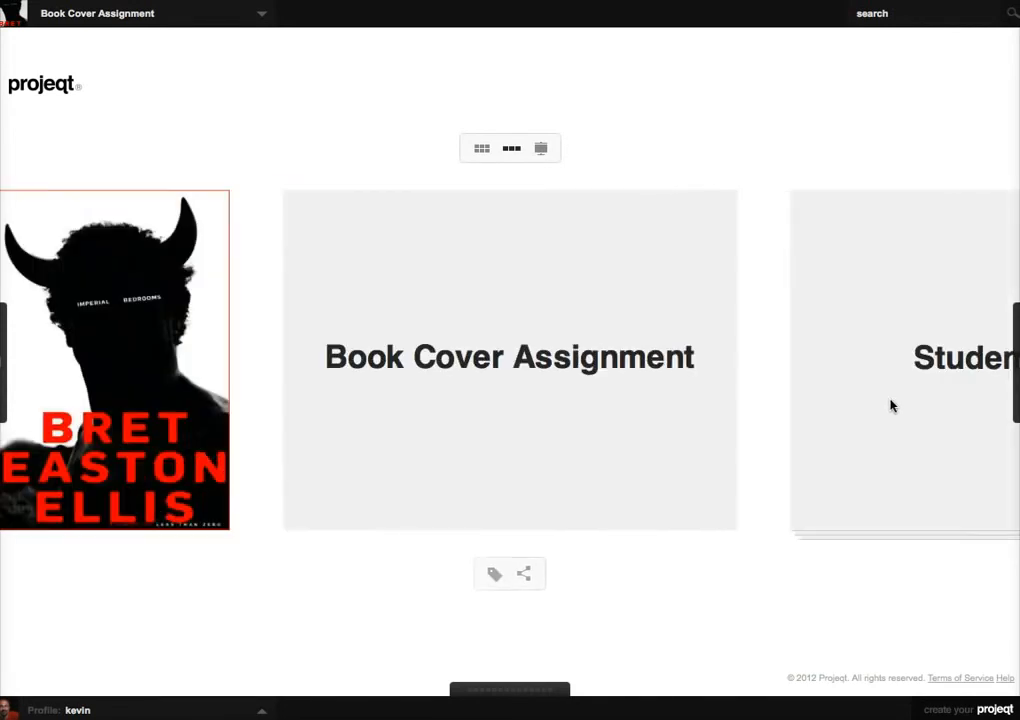
left_click(905, 406)
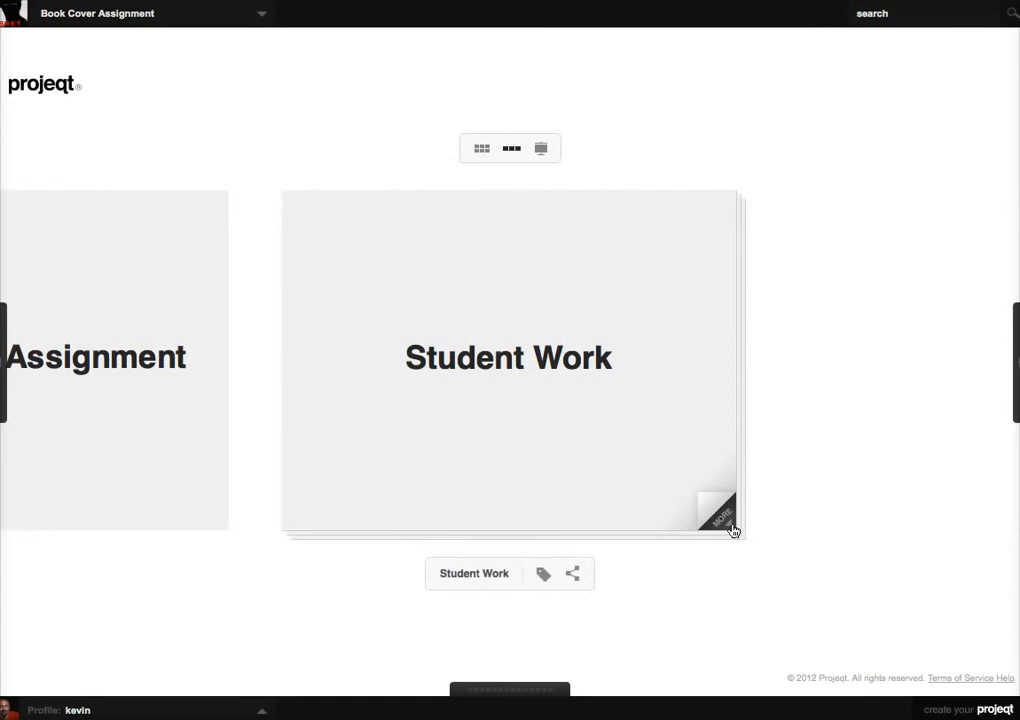
left_click(723, 522)
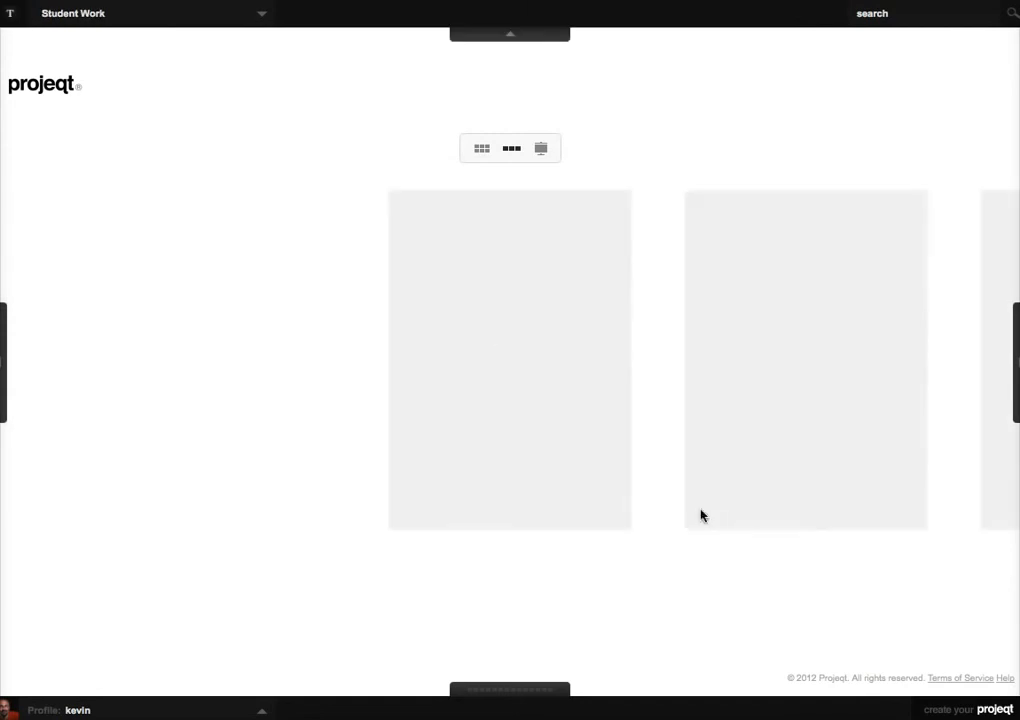
Browse the Student Work covers up to Book_Cover 5 and open the list of stack levels.
left_click(810, 471)
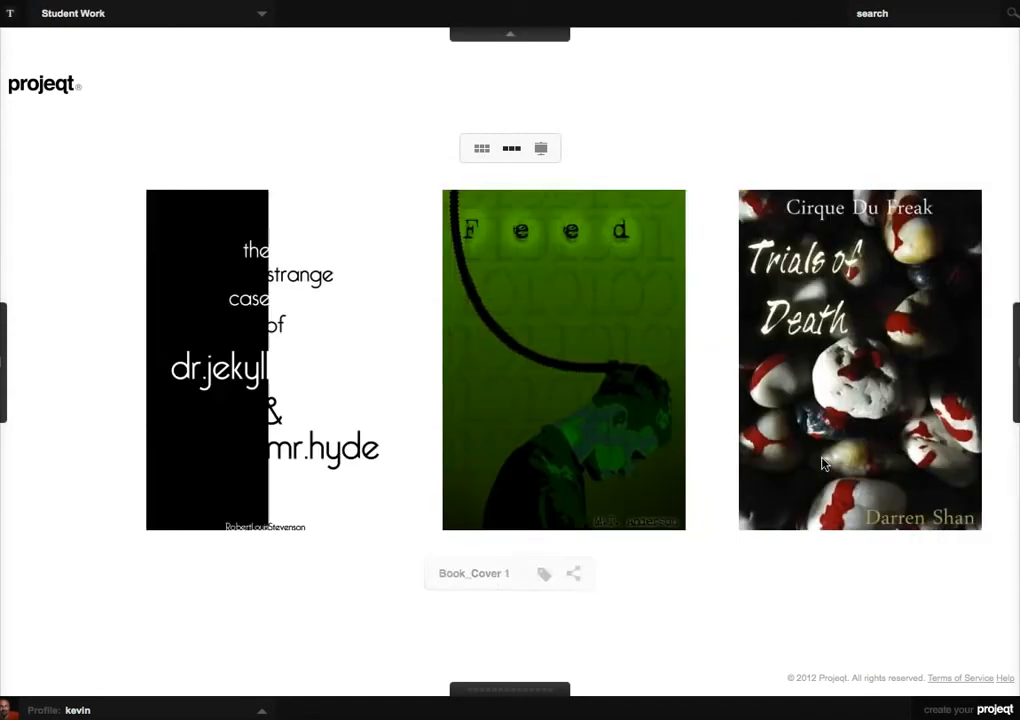
left_click(842, 442)
left_click(868, 444)
left_click(879, 440)
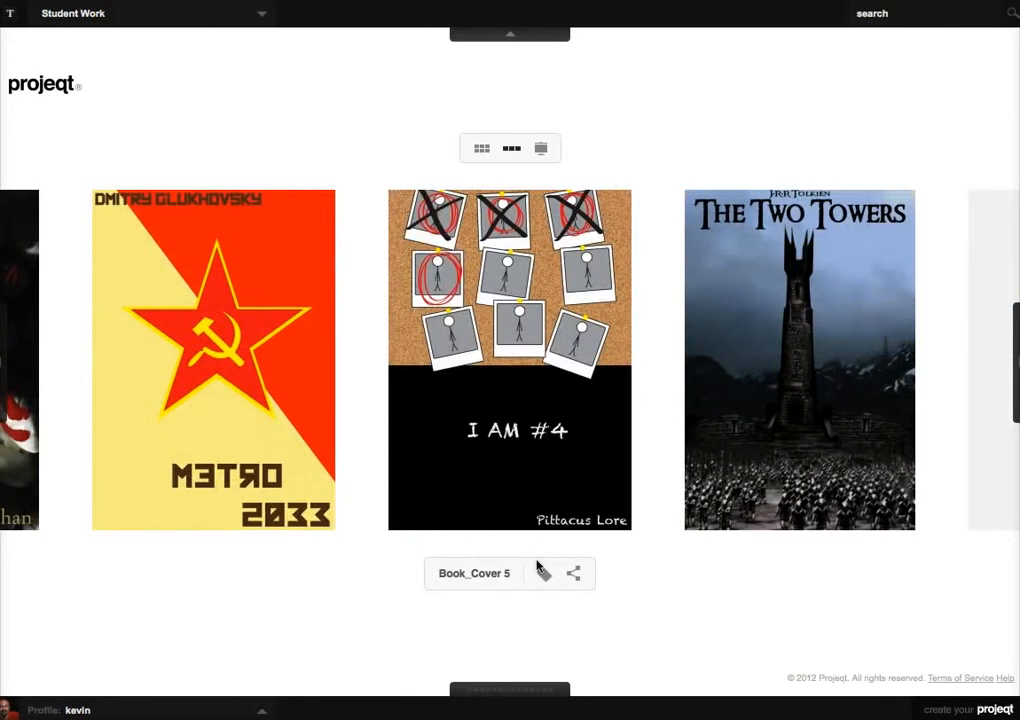
left_click(81, 20)
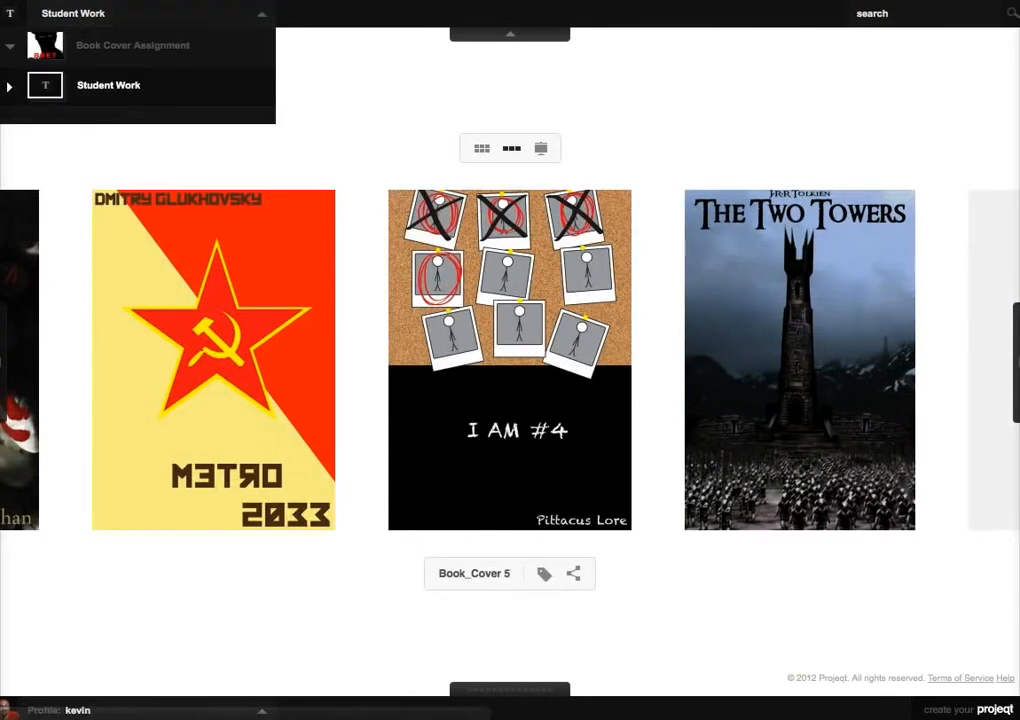